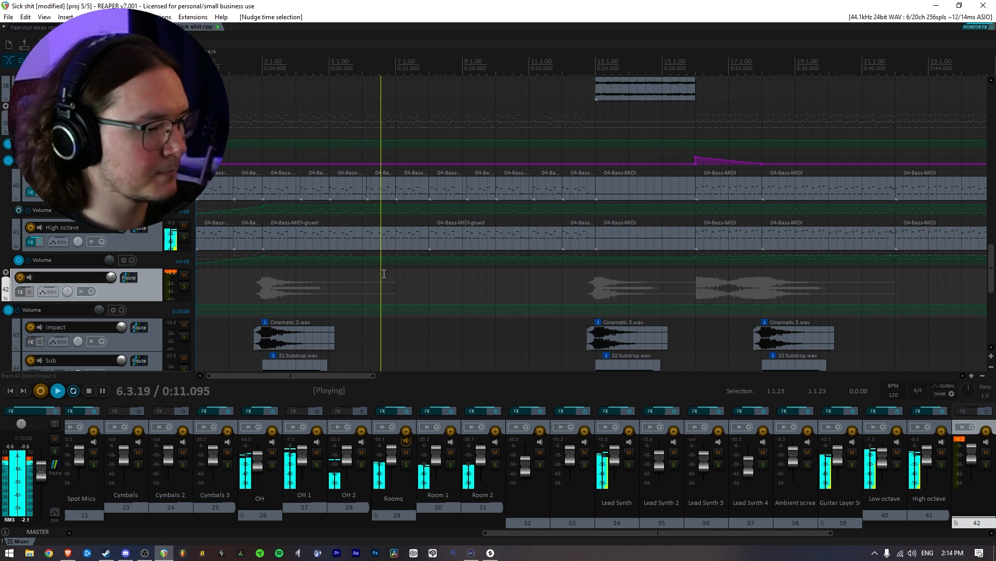
Step: Stop playback and mute the Guitar Layer Synths and Lead Synth tracks
key("space")
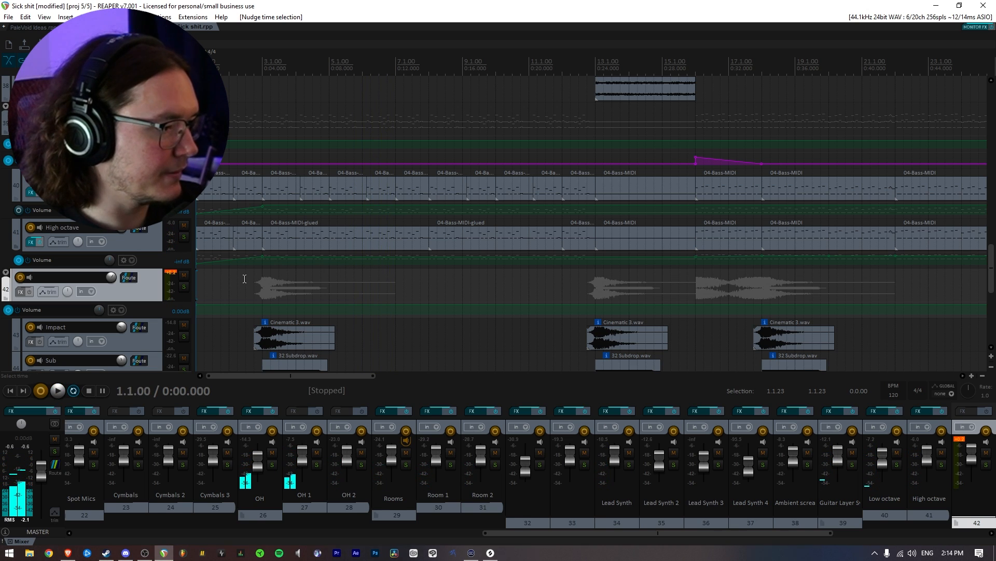
scroll(405, 280, "up", 2)
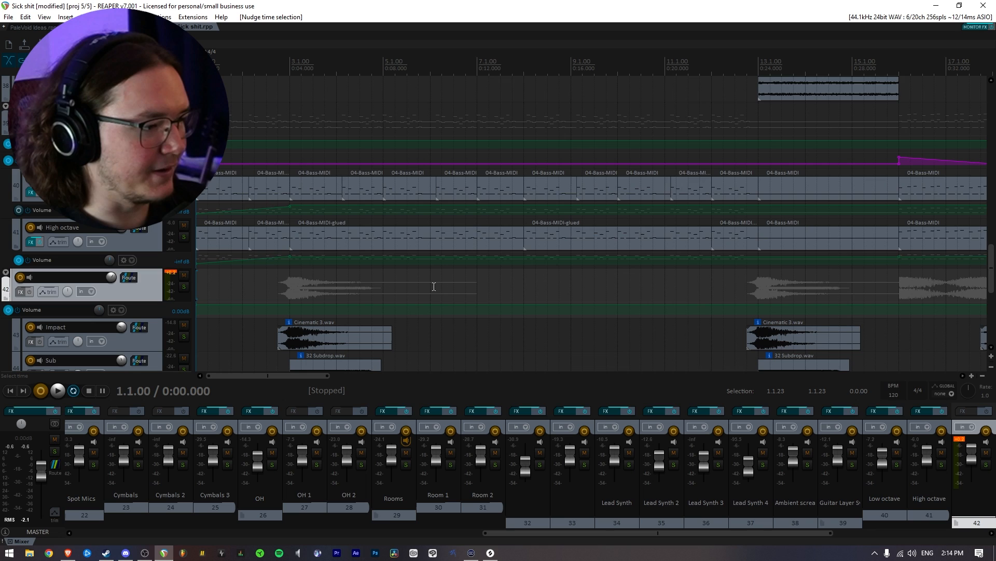
scroll(168, 234, "up", 8)
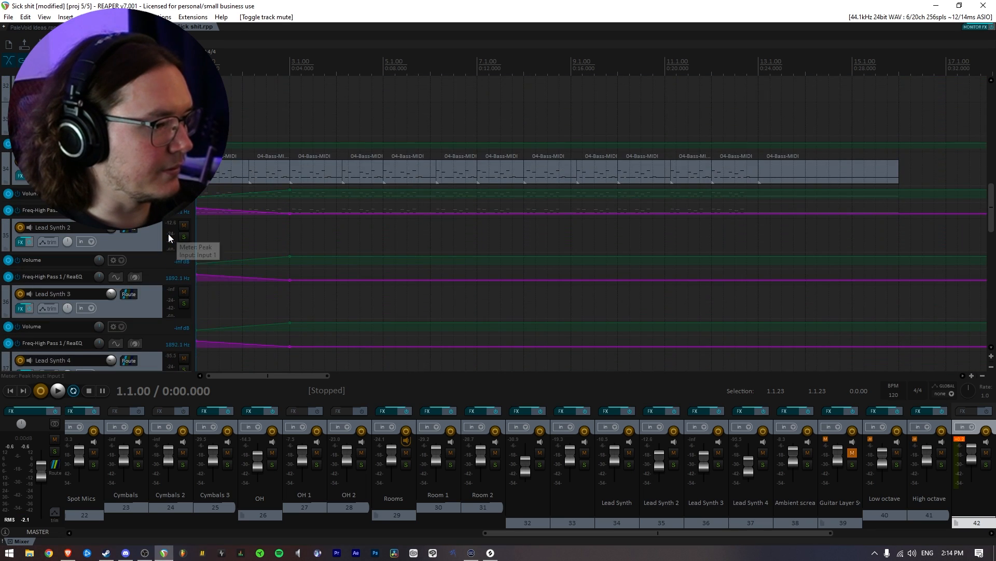
scroll(168, 235, "up", 15)
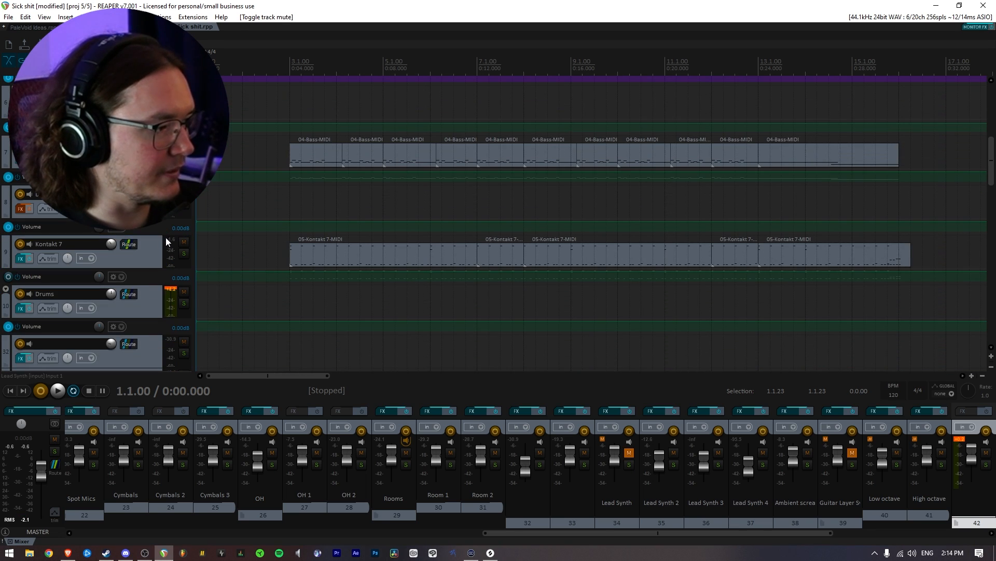
scroll(164, 239, "up", 5)
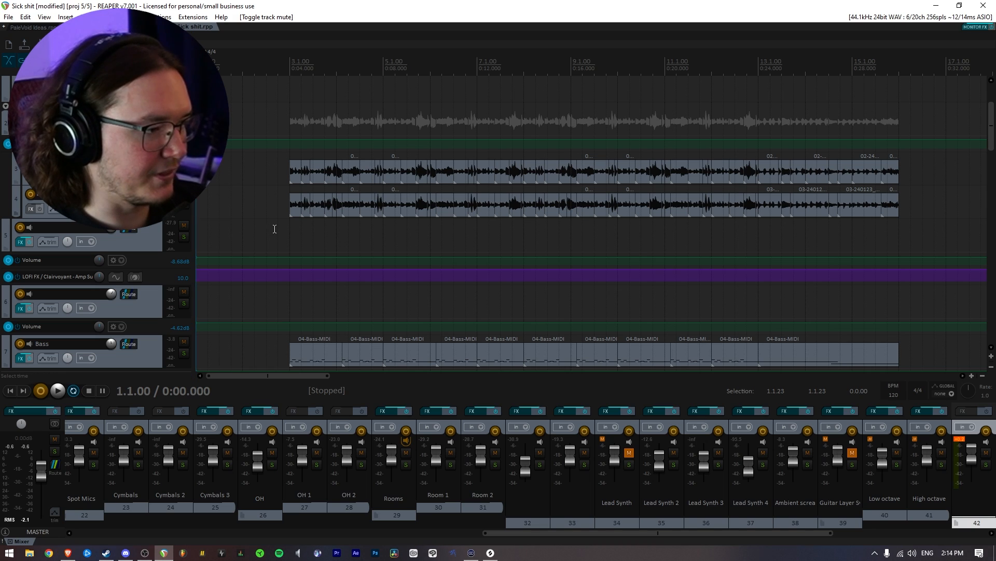
Step: Play the song from just before bar 3 with the synth layers muted, and unmute the Guitar Layer Synths track
left_click(276, 230)
key("space")
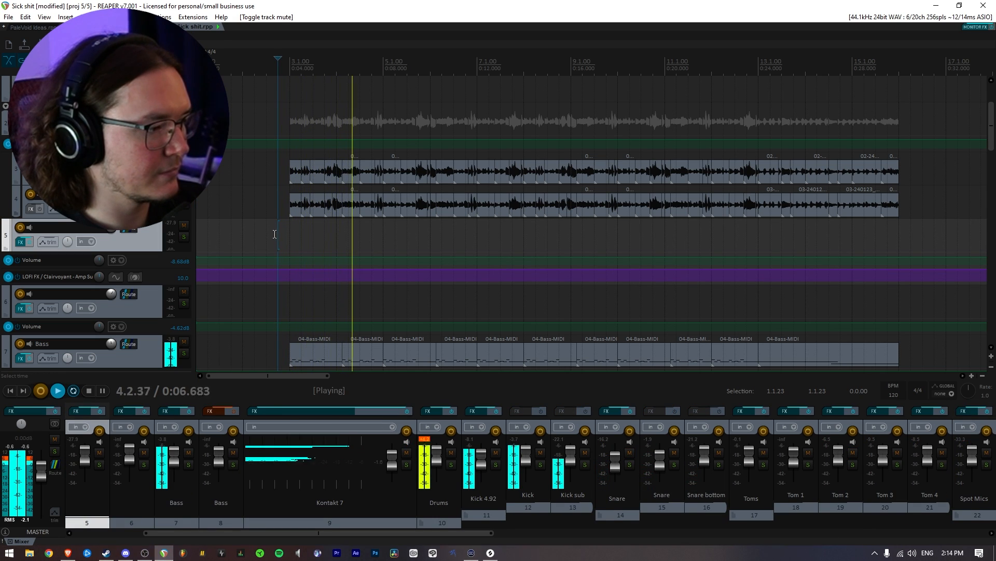
scroll(152, 283, "down", 2)
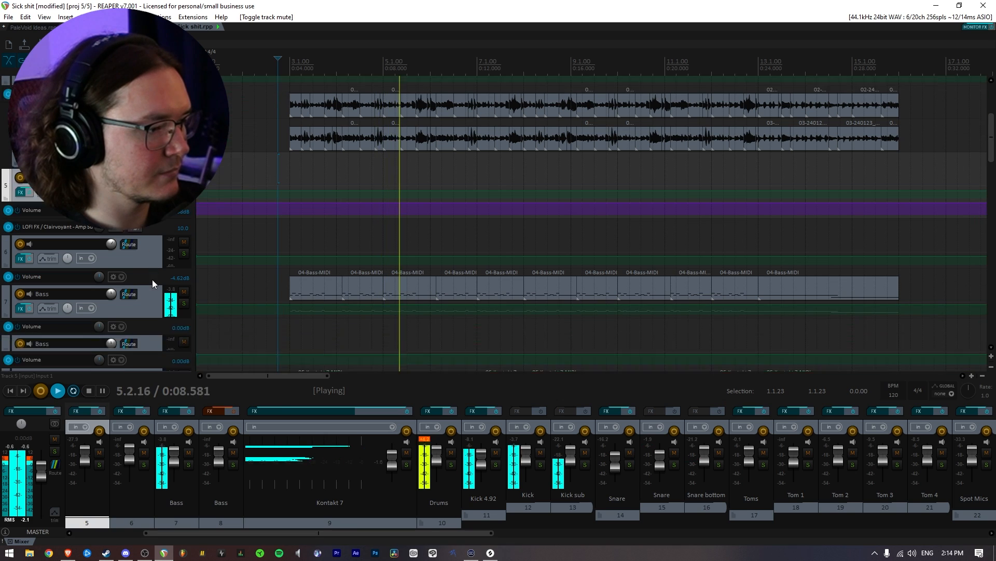
scroll(152, 280, "down", 5)
scroll(155, 282, "down", 6)
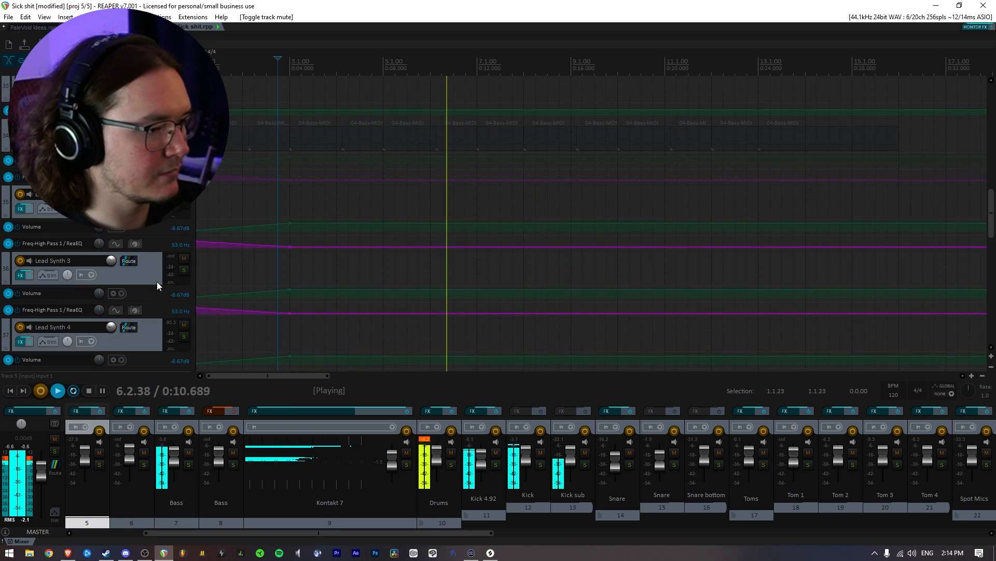
scroll(158, 281, "down", 8)
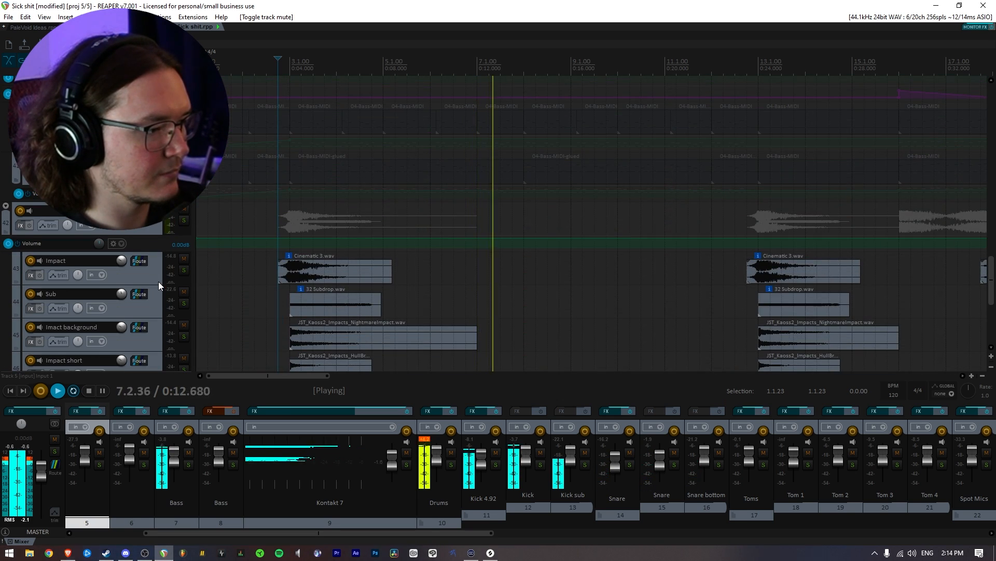
scroll(158, 281, "up", 3)
key("space")
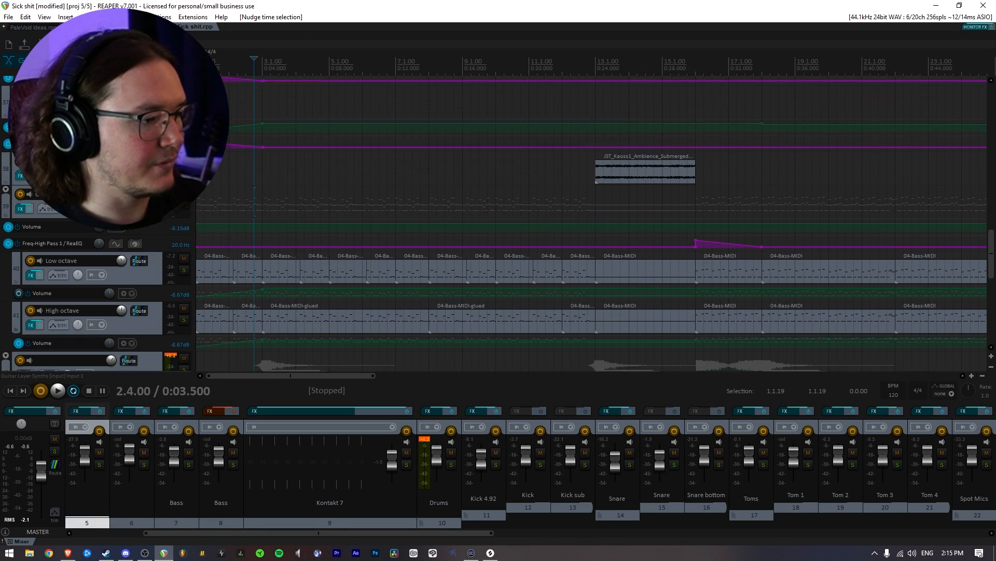
Step: Place the edit cursor at the start of bar 3, where the bass MIDI items begin
scroll(592, 223, "up", 6)
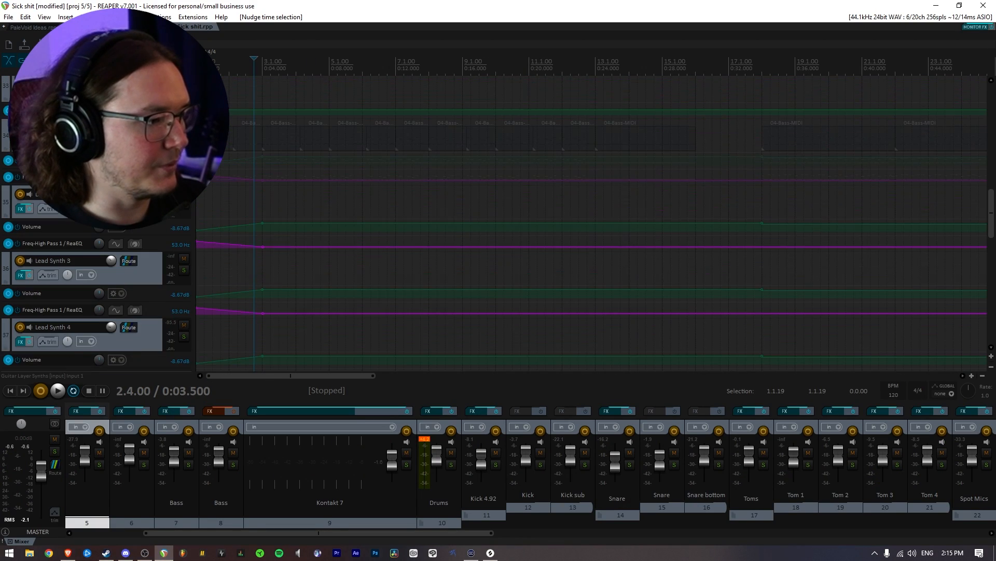
scroll(592, 223, "up", 2)
scroll(218, 182, "up", 3)
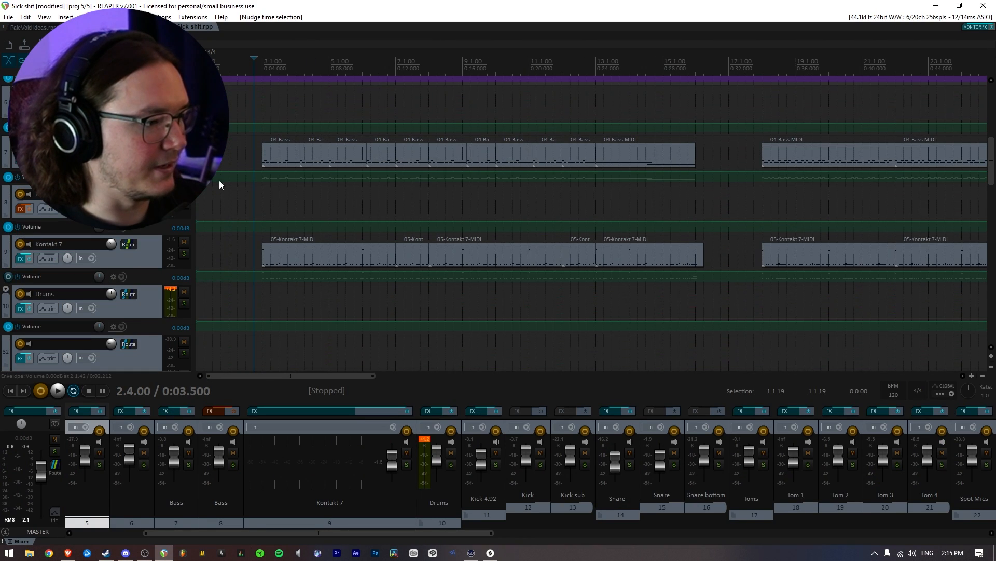
scroll(314, 180, "up", 5)
left_click(479, 187)
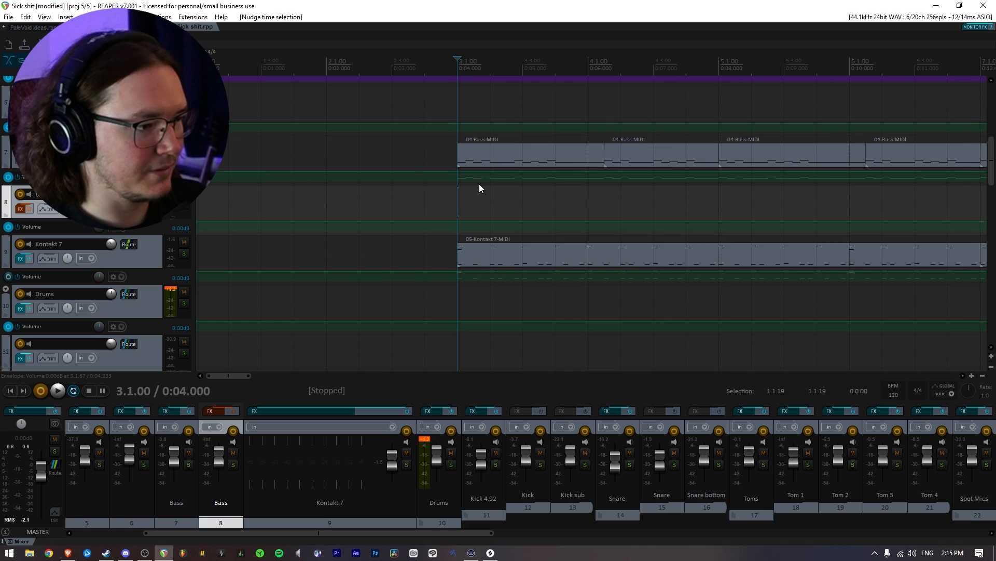
Step: Solo the Guitar Layer Synths folder track
scroll(455, 174, "down", 3)
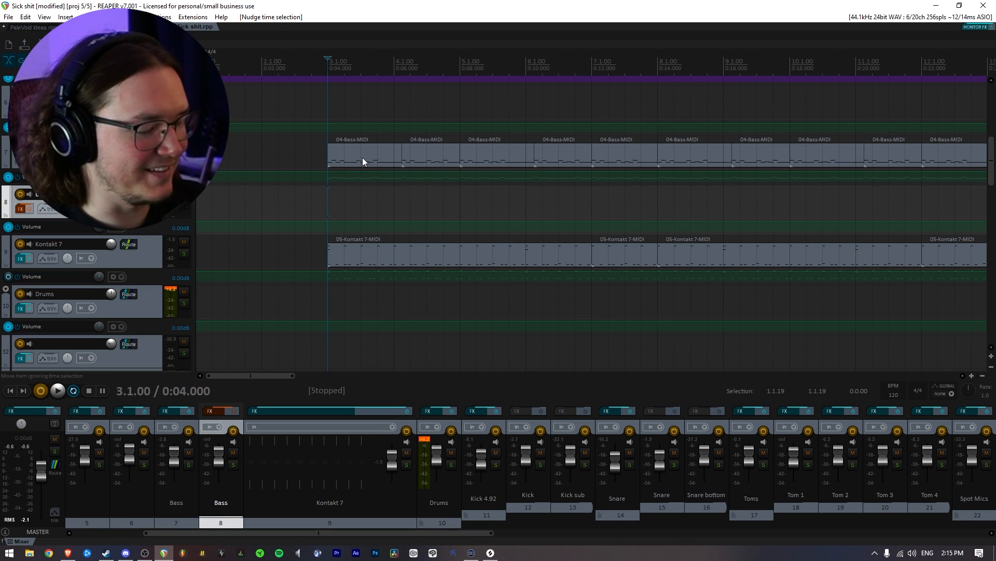
scroll(567, 171, "down", 10)
scroll(173, 242, "down", 10)
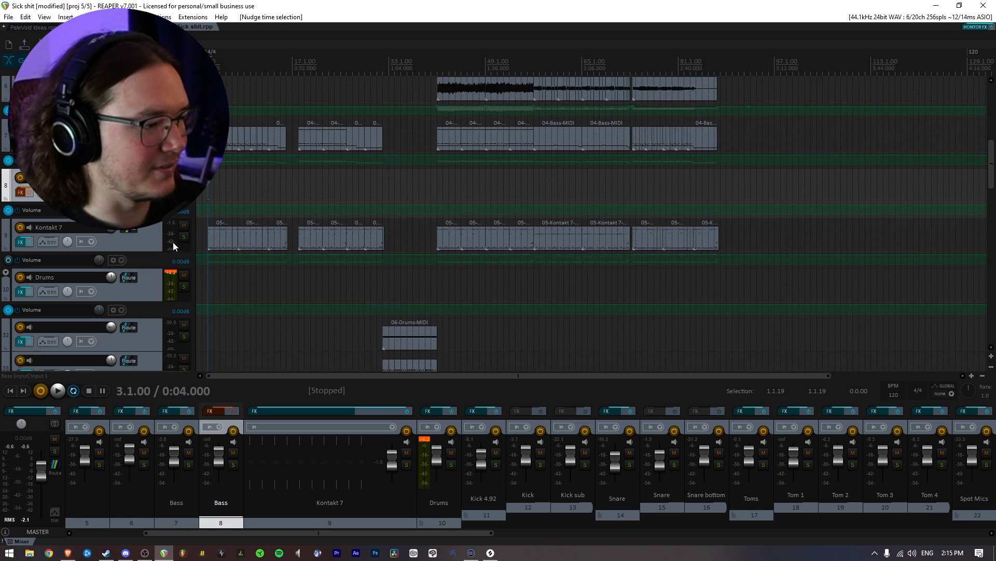
scroll(242, 242, "down", 5)
scroll(251, 280, "up", 10)
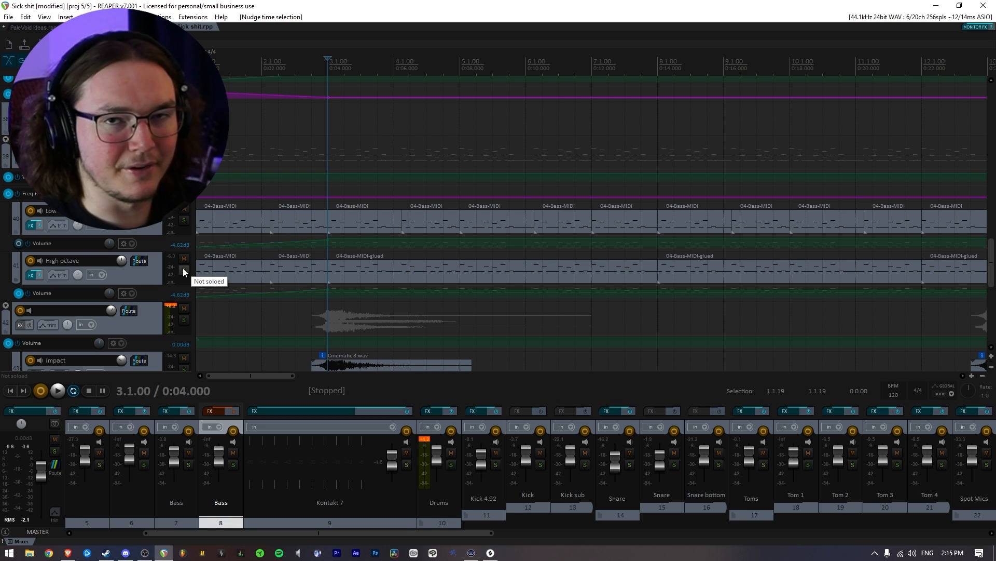
left_click(184, 154)
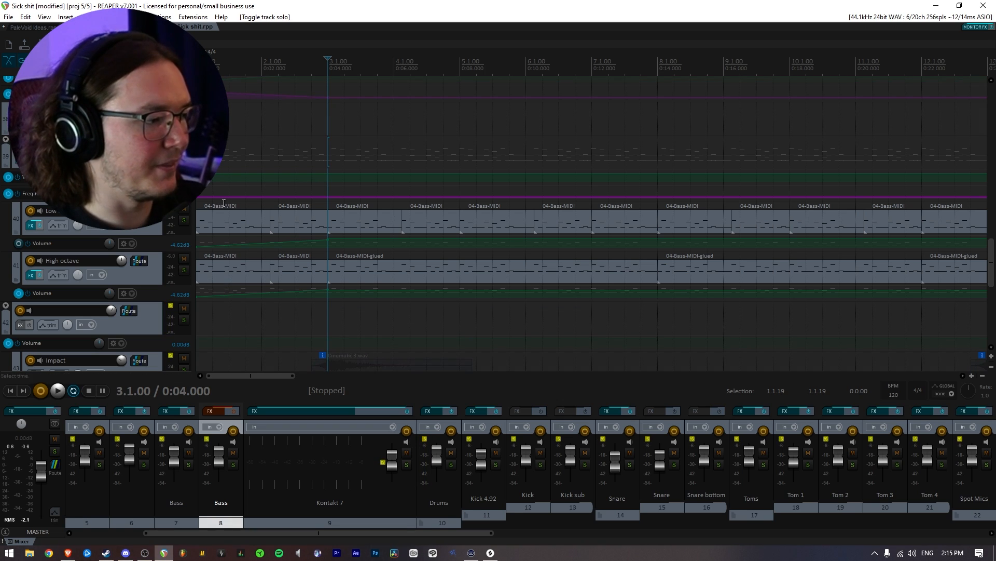
Step: Audition the High octave synth on its own from bar 3 and clear its solo
left_click(184, 269)
key("space")
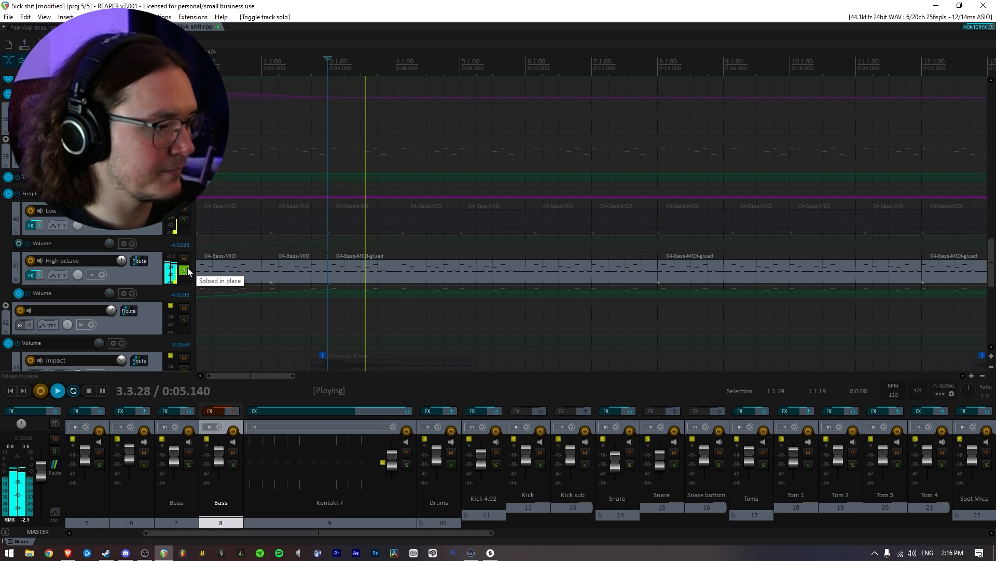
key("space")
left_click(186, 269)
Step: Audition the Low octave synth on its own from bar 3 and clear its solo
left_click(181, 221)
key("space")
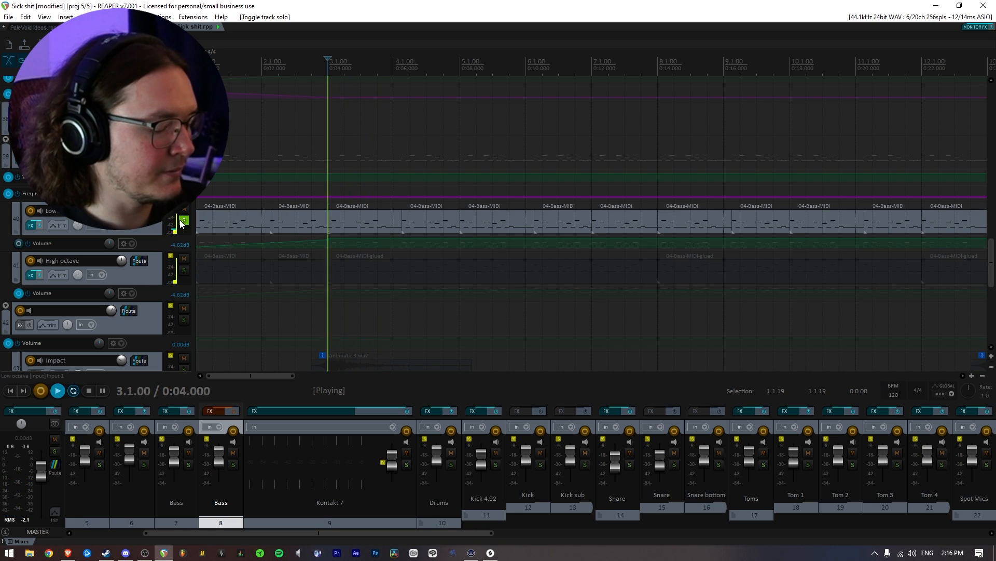
key("space")
left_click(181, 223)
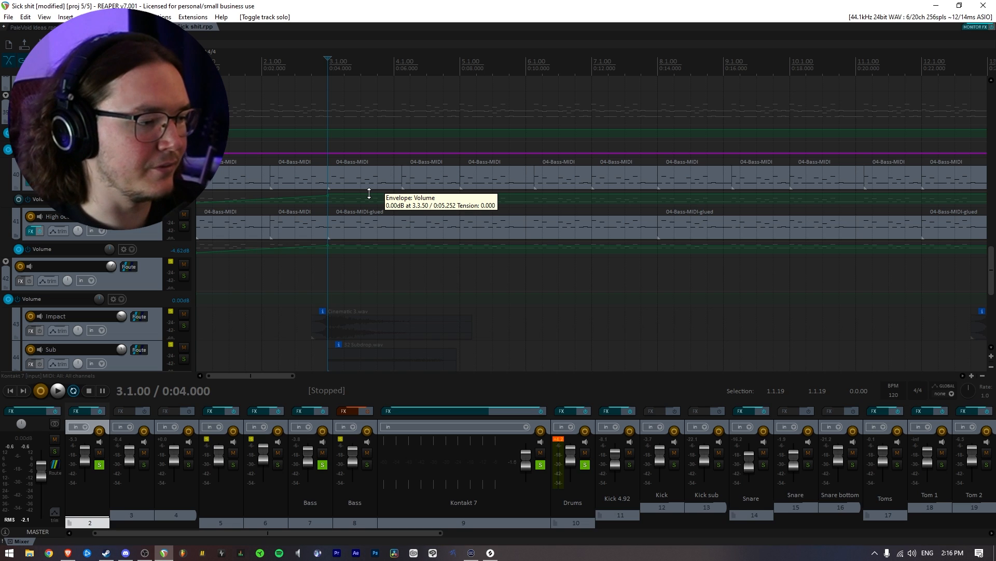
Step: Compare the soloed track 2, Bass, Kontakt 7 and Drums with and without the Guitar Layer Synths during playback from bar 3
key("space")
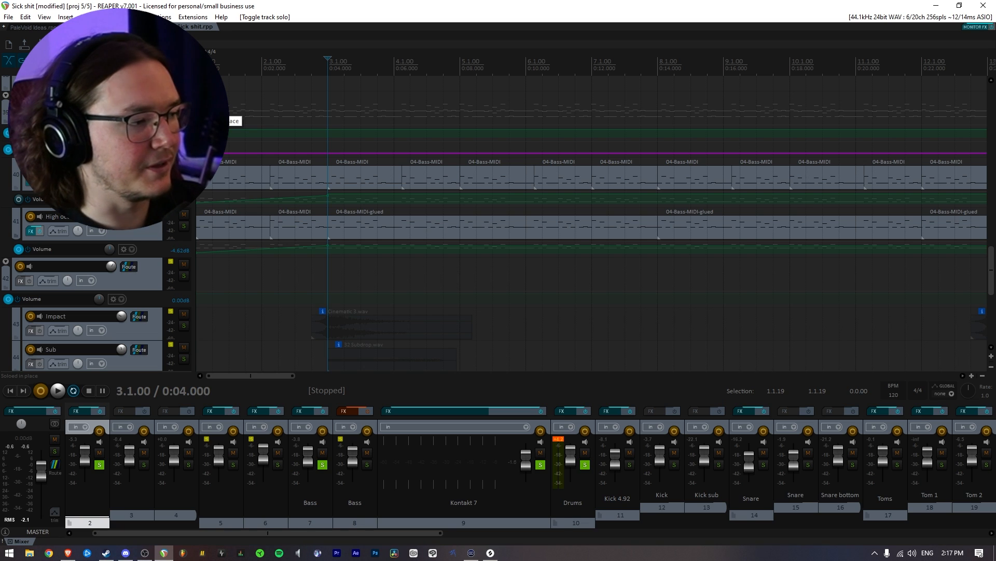
left_click(184, 110)
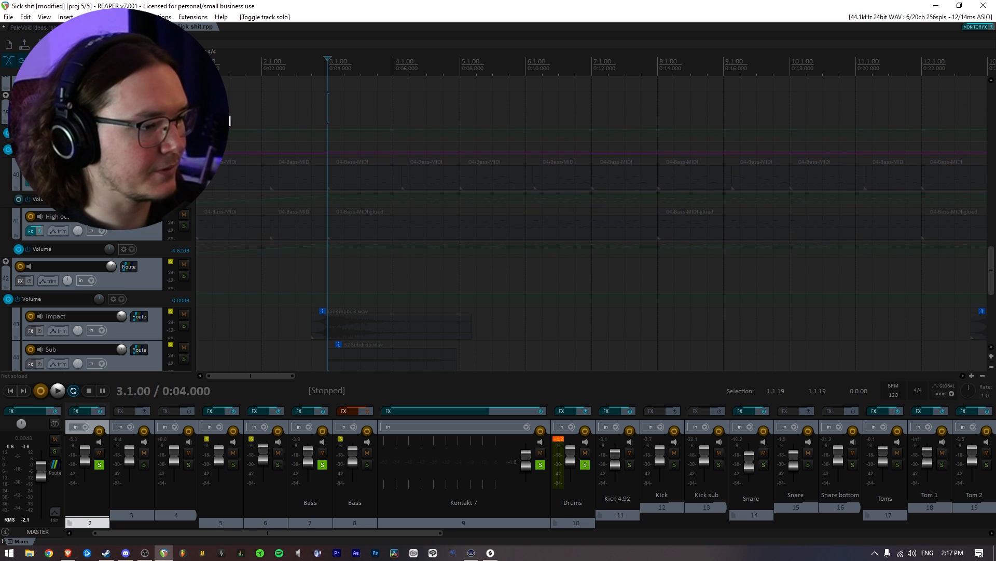
key("space")
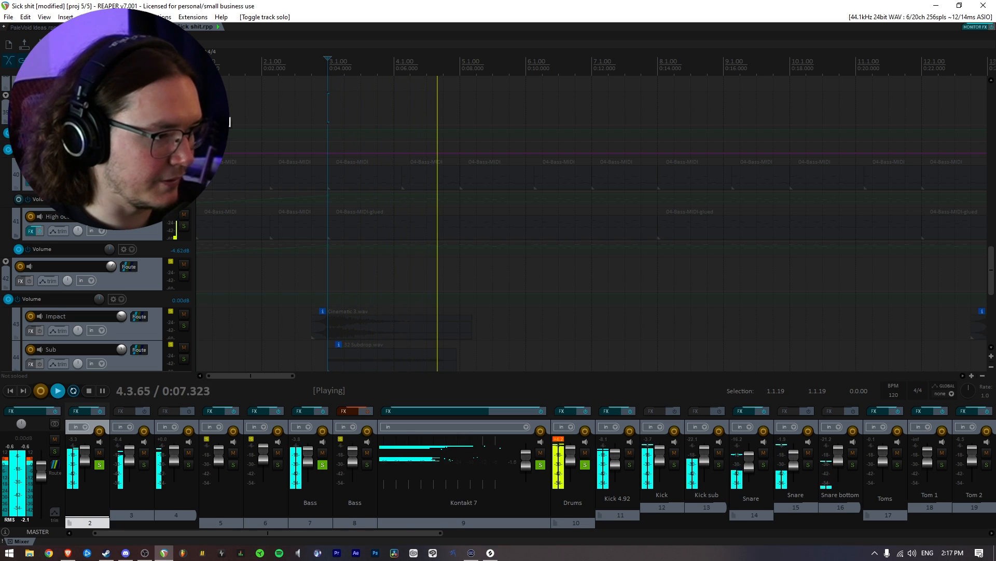
left_click(184, 109)
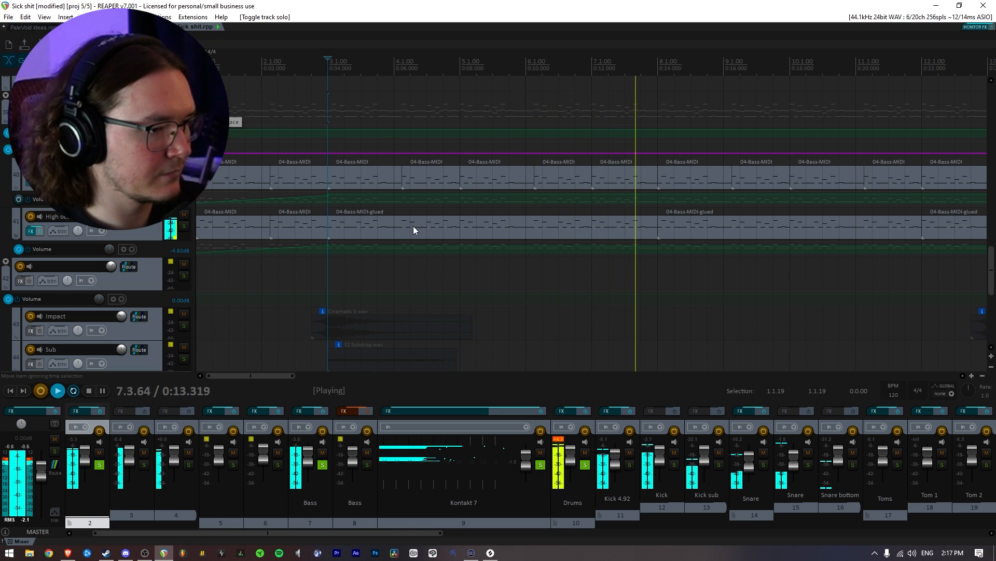
scroll(395, 229, "down", 5)
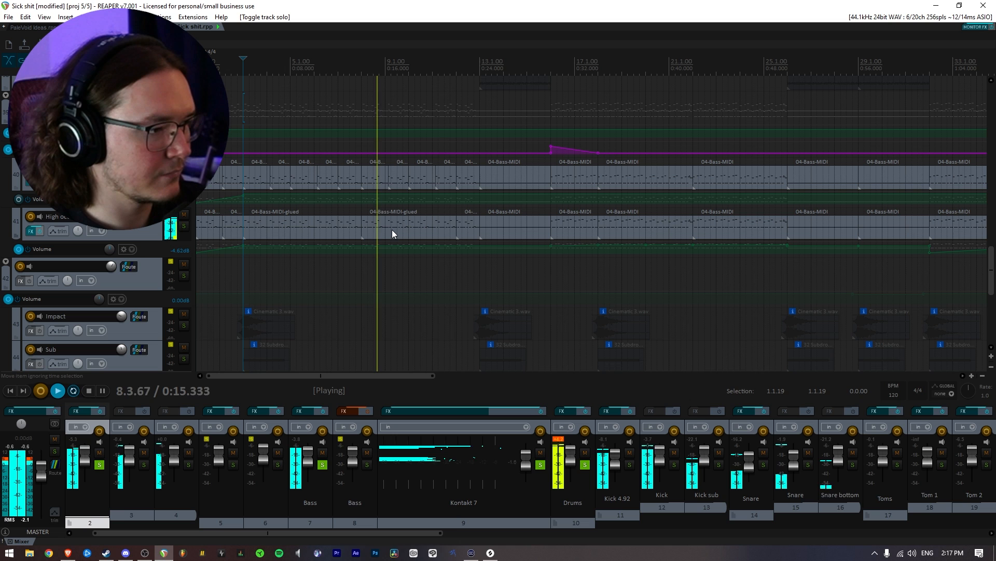
key("space")
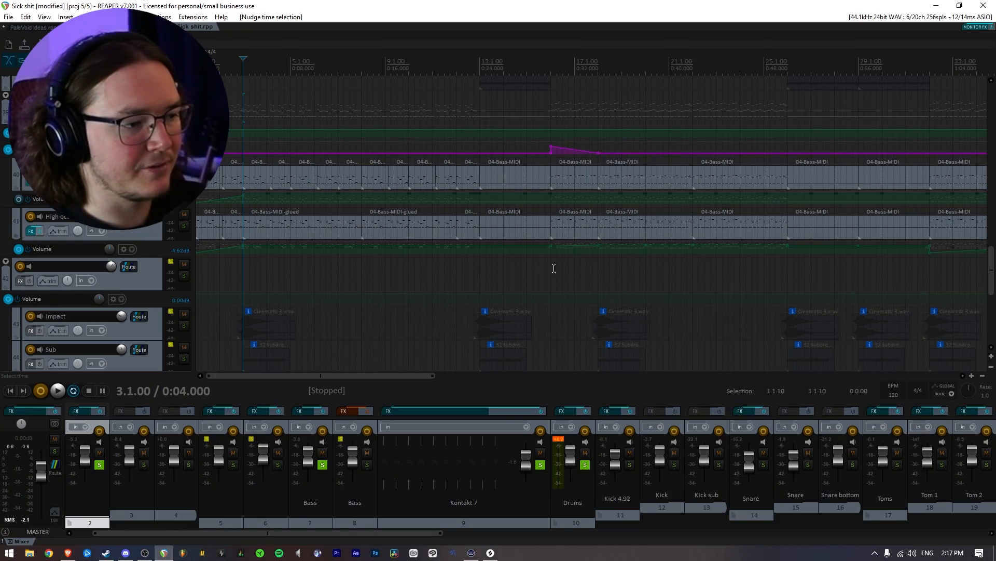
Step: Play the soloed mix from bar 16, where the synth layer's high-pass filter automation ramps
left_click(554, 268)
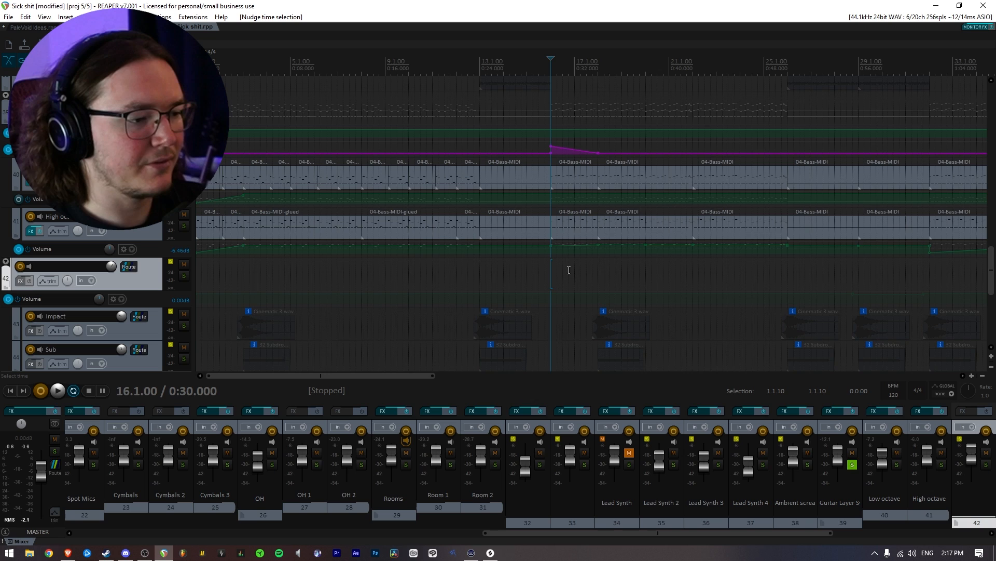
scroll(584, 274, "up", 2)
scroll(582, 275, "up", 3)
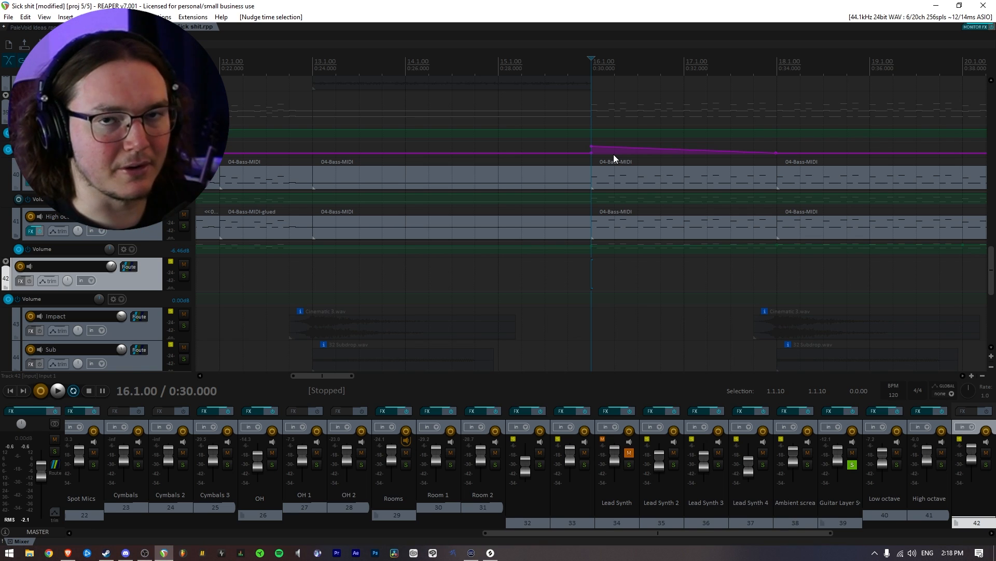
key("space")
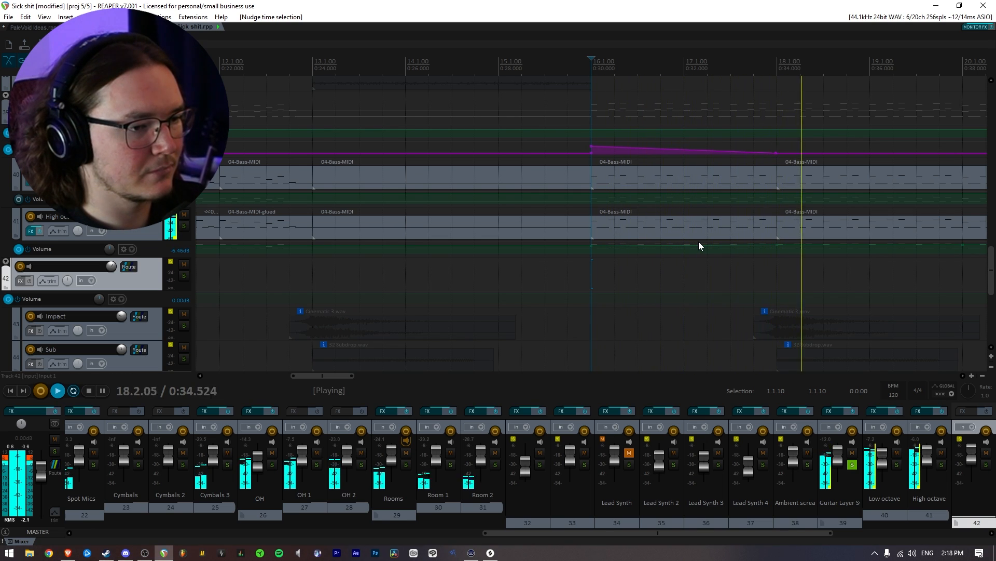
scroll(699, 242, "down", 3)
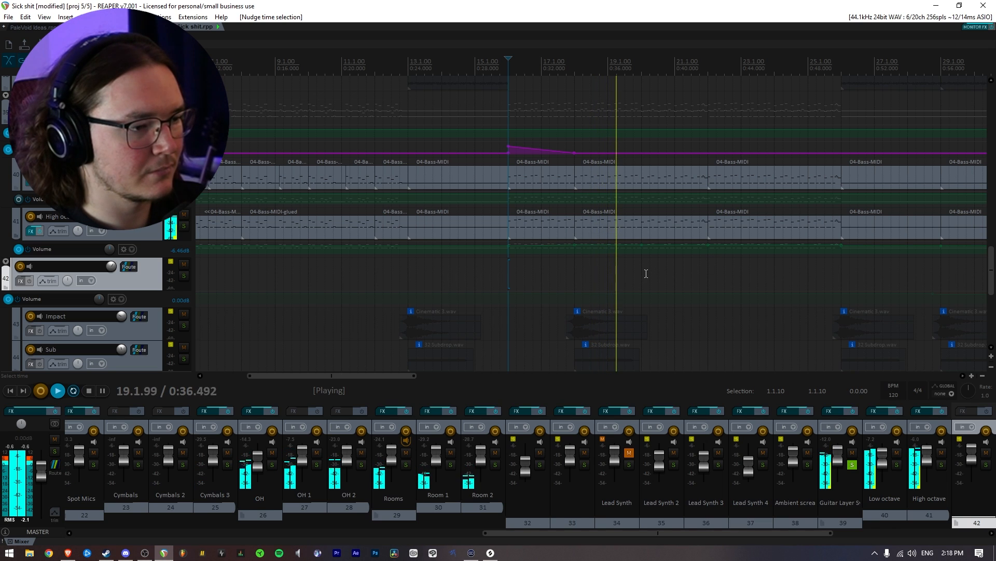
key("space")
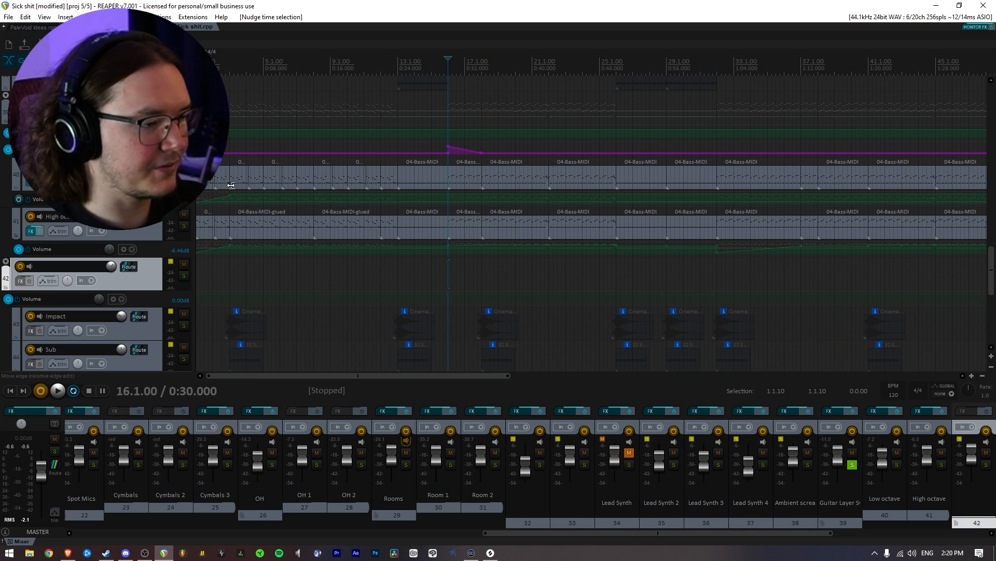
Step: Add JST Heat to the Guitar Layer Synths effects chain and load its Edgy Synth factory preset
scroll(558, 224, "up", 3)
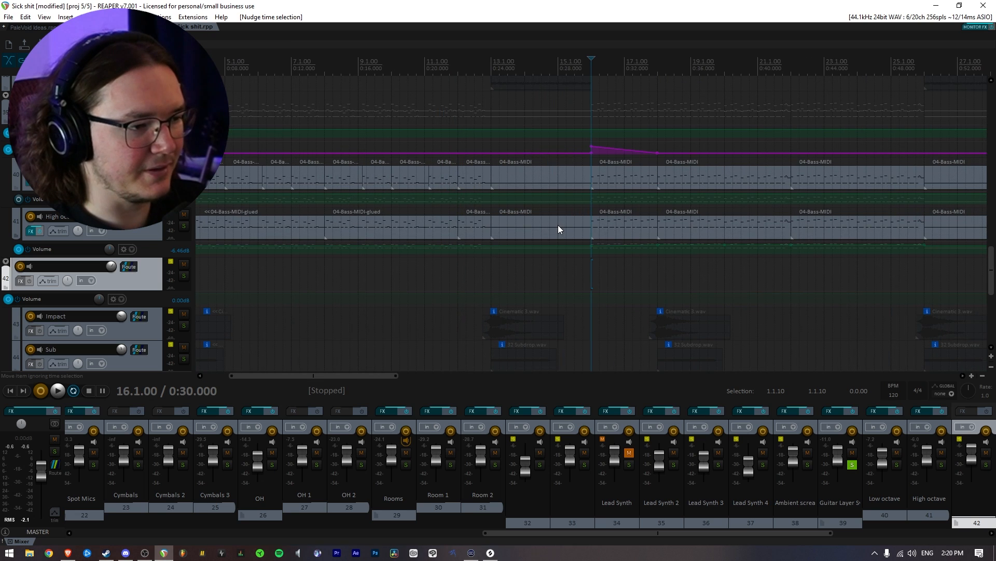
left_click(830, 410)
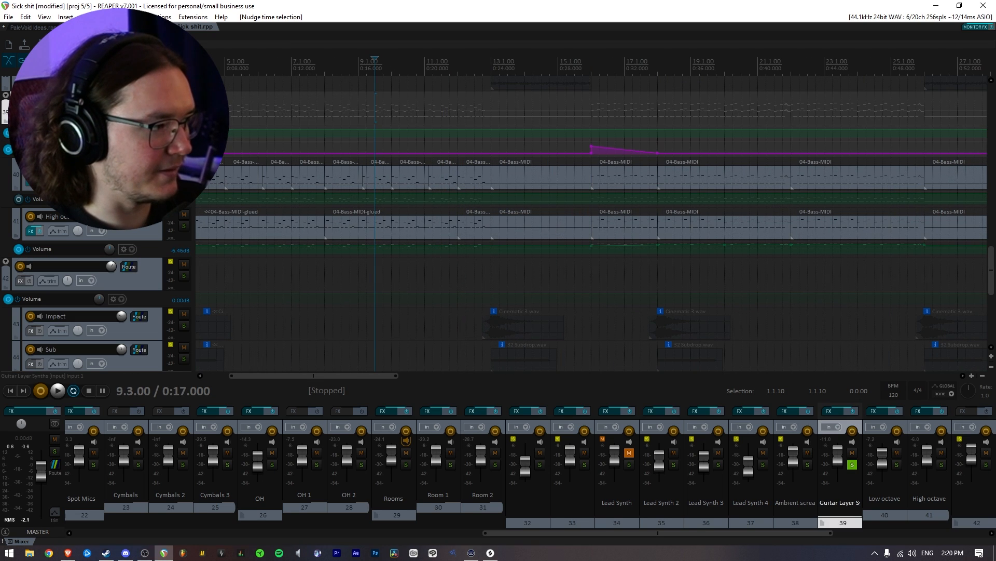
left_click_drag(513, 160, 523, 39)
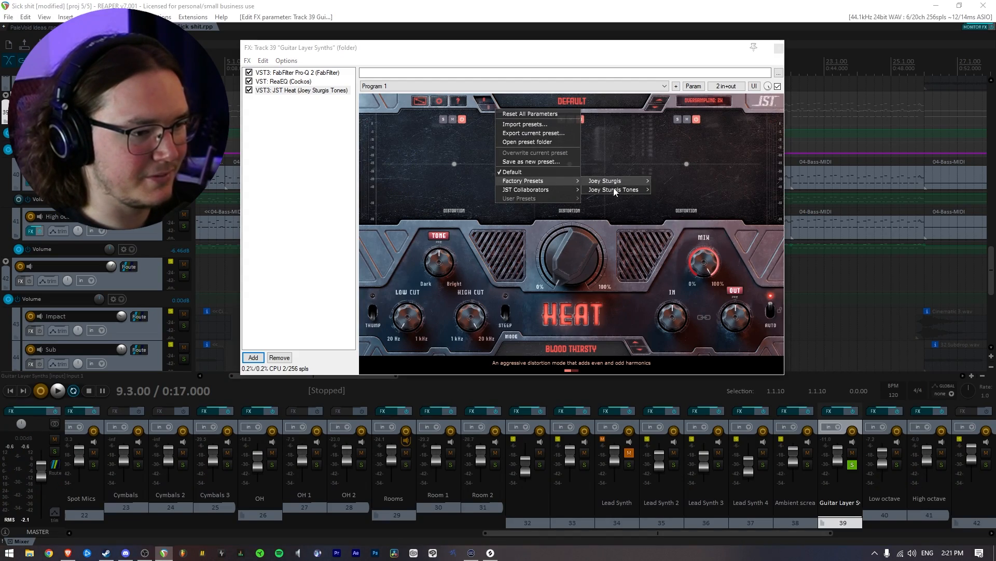
mouse_move(615, 191)
mouse_move(690, 263)
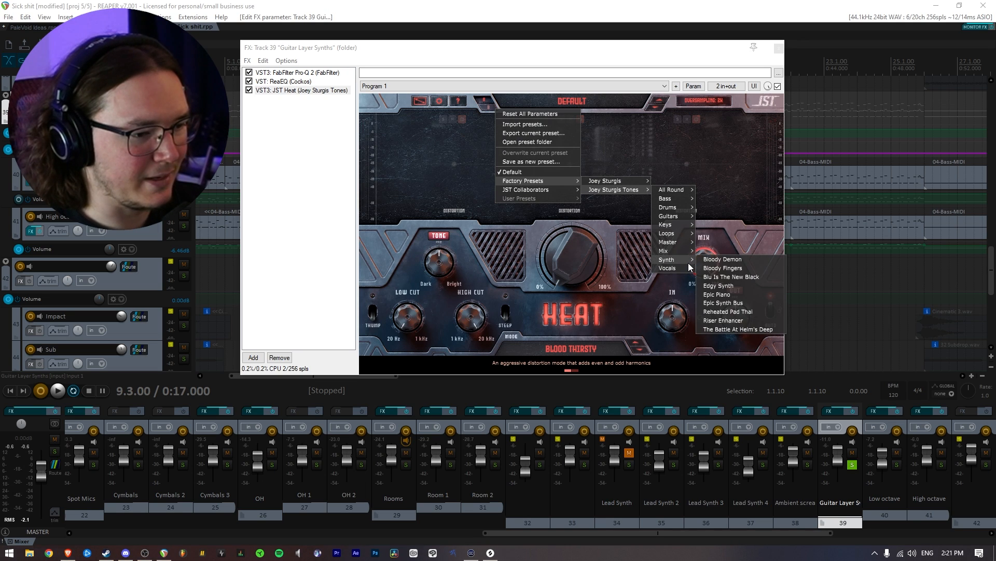
left_click(727, 285)
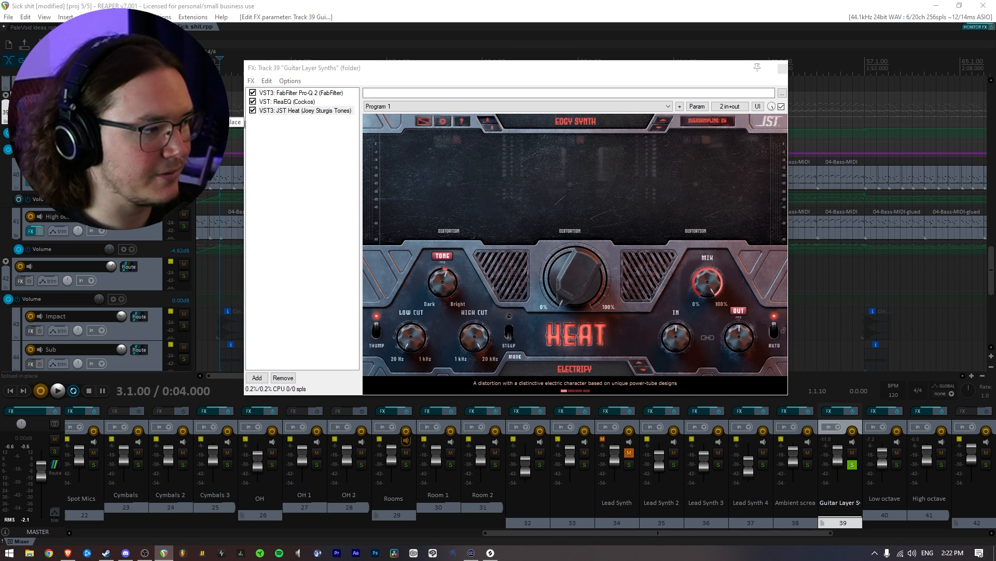
Step: Clear the Guitar Layer Synths solo and play the full mix from bar 3 while sweeping Heat's main distortion amount, ending at 86.6%
key("F6")
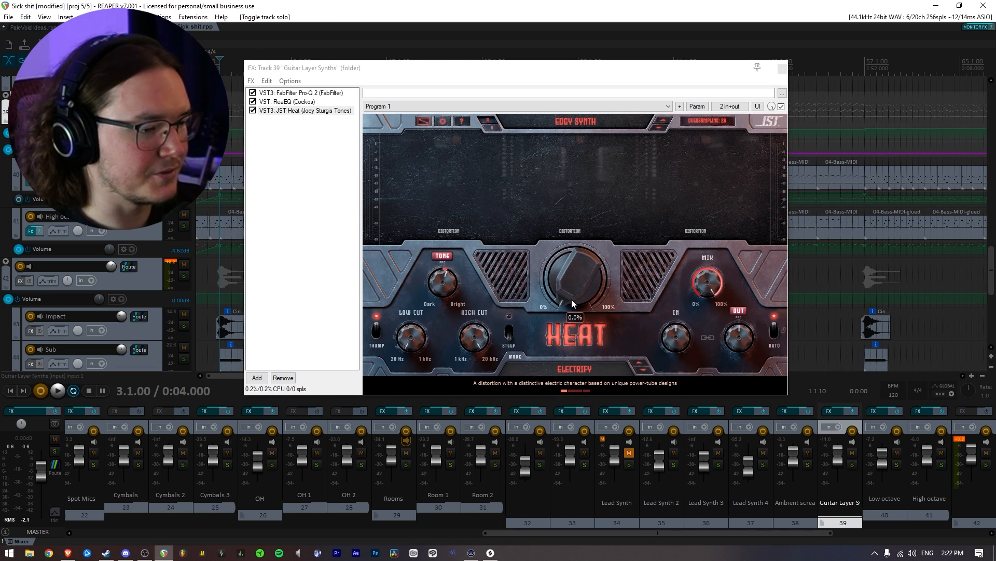
key("space")
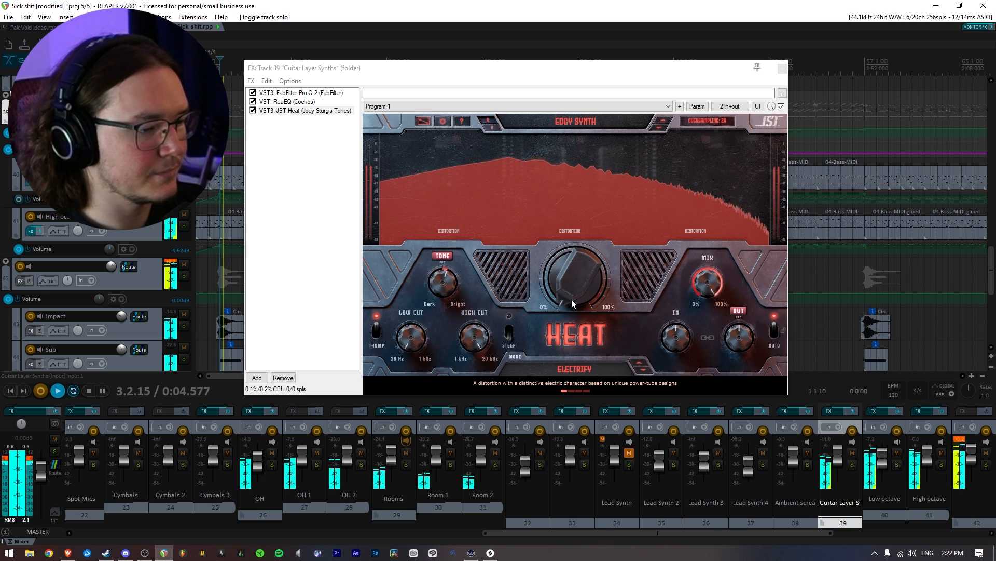
left_click_drag(572, 299, 588, 156)
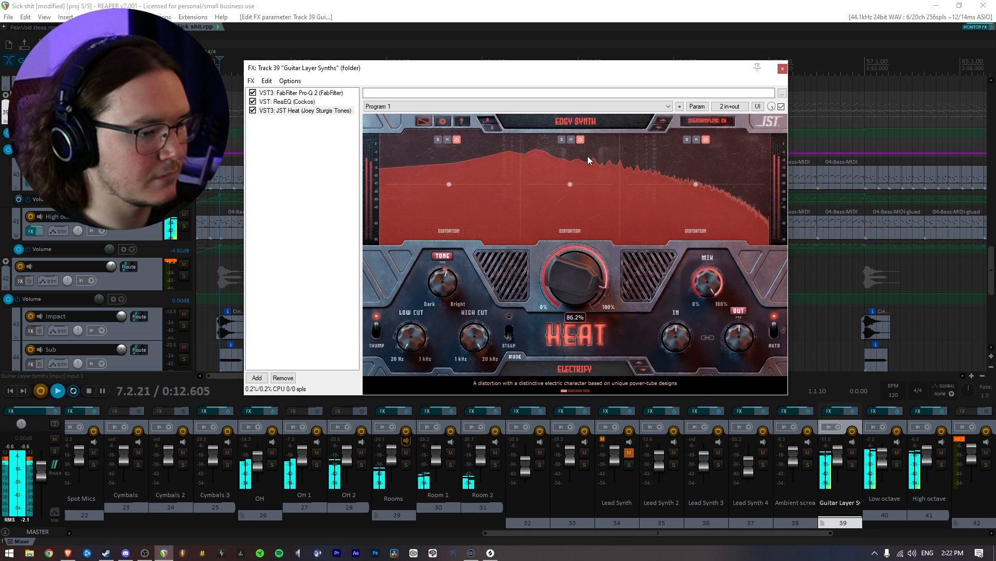
left_click_drag(588, 156, 579, 198)
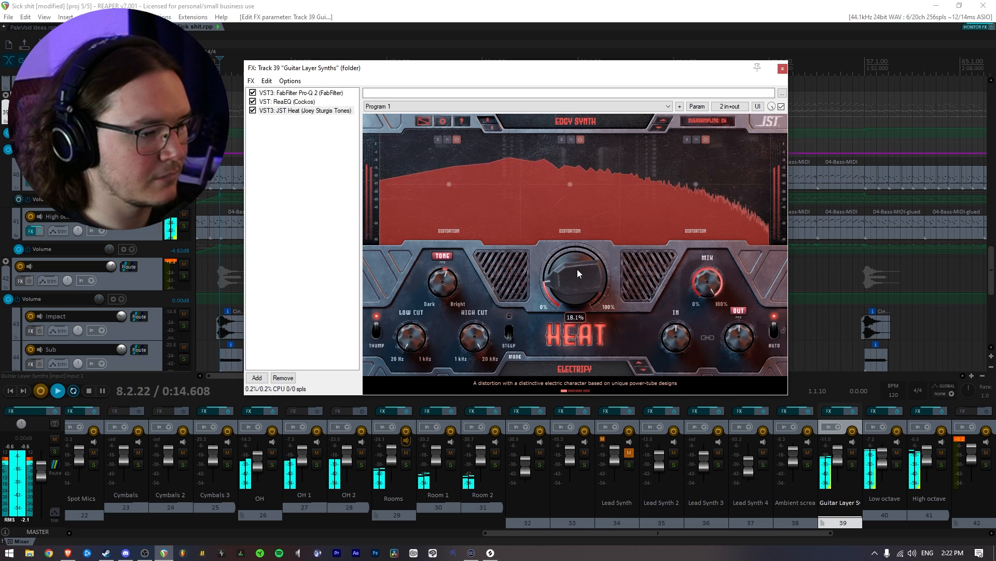
left_click_drag(577, 269, 579, 196)
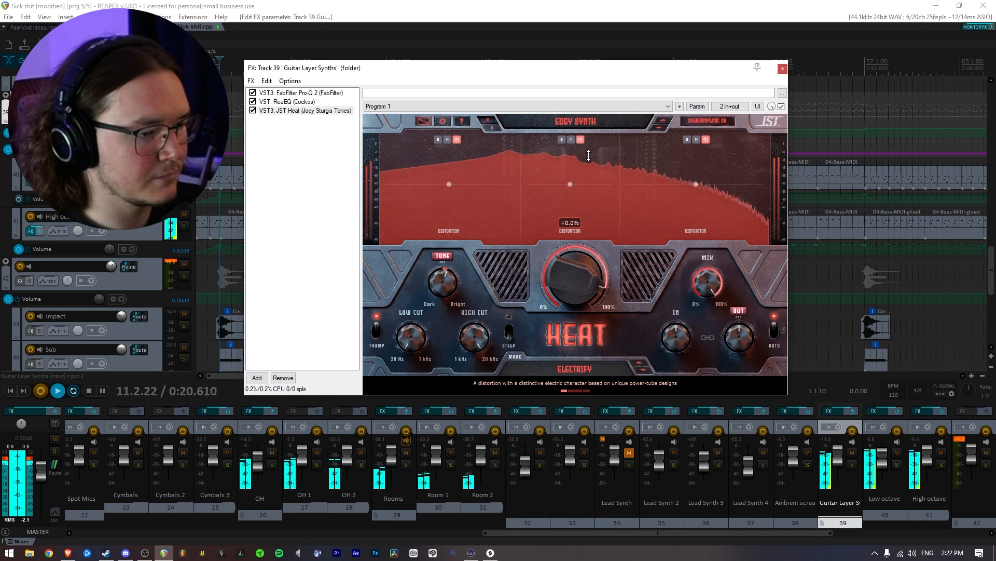
key("space")
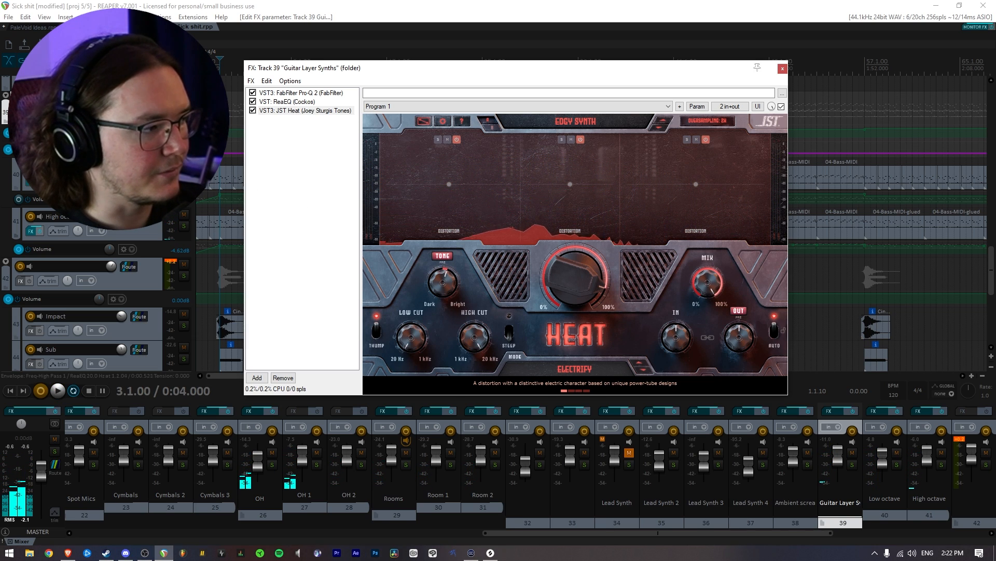
Step: Solo Guitar Layer Synths and play from bar 3 while sweeping Heat's main distortion amount, returning it to 0.0% before stopping playback
key("F6")
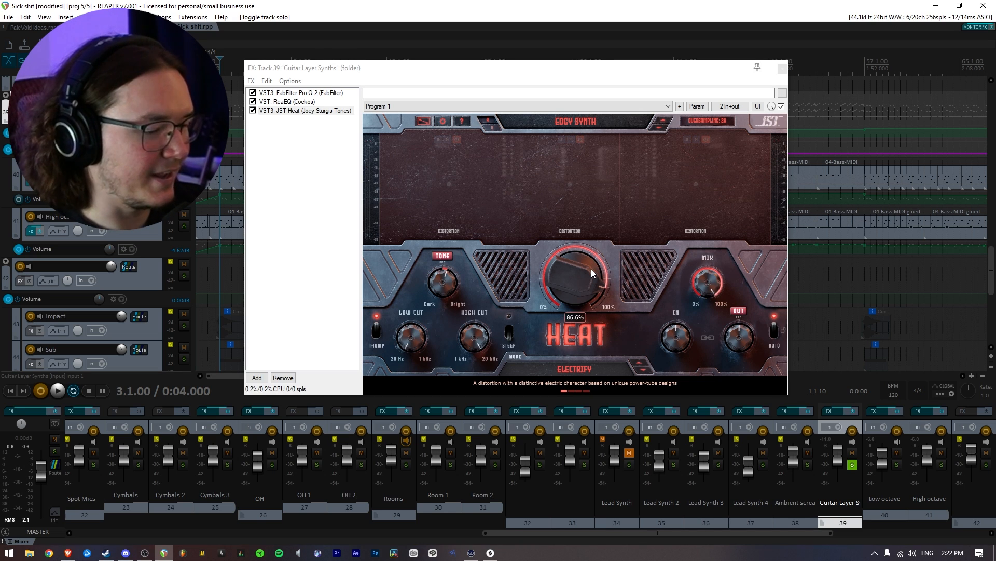
left_click_drag(590, 269, 595, 179)
key("space")
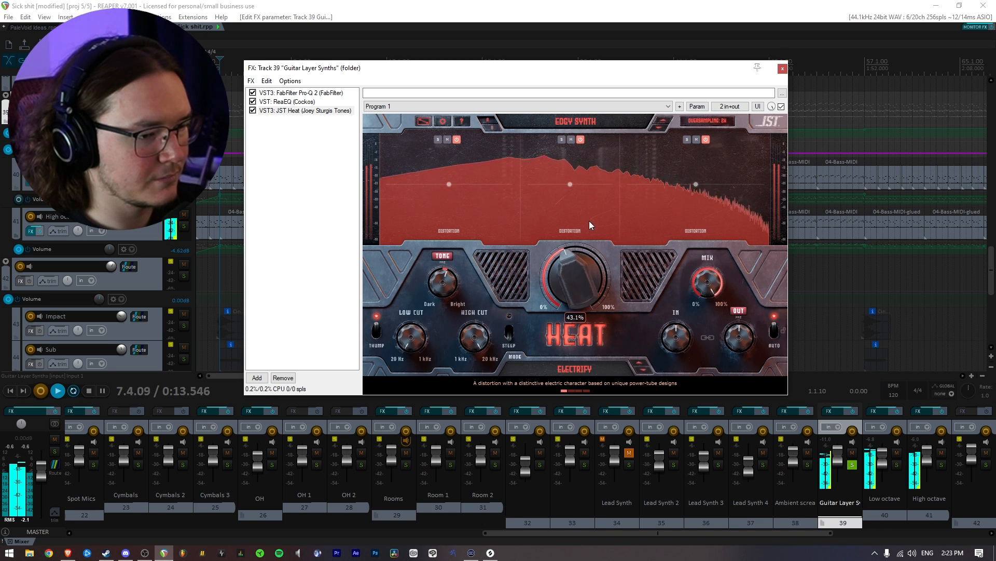
left_click_drag(589, 221, 584, 263)
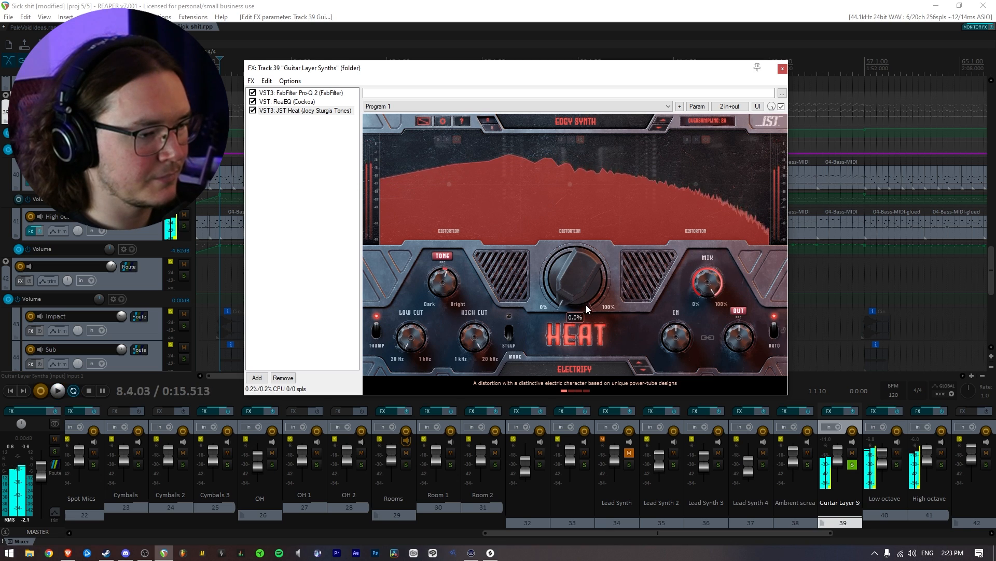
left_click_drag(587, 304, 587, 315)
key("space")
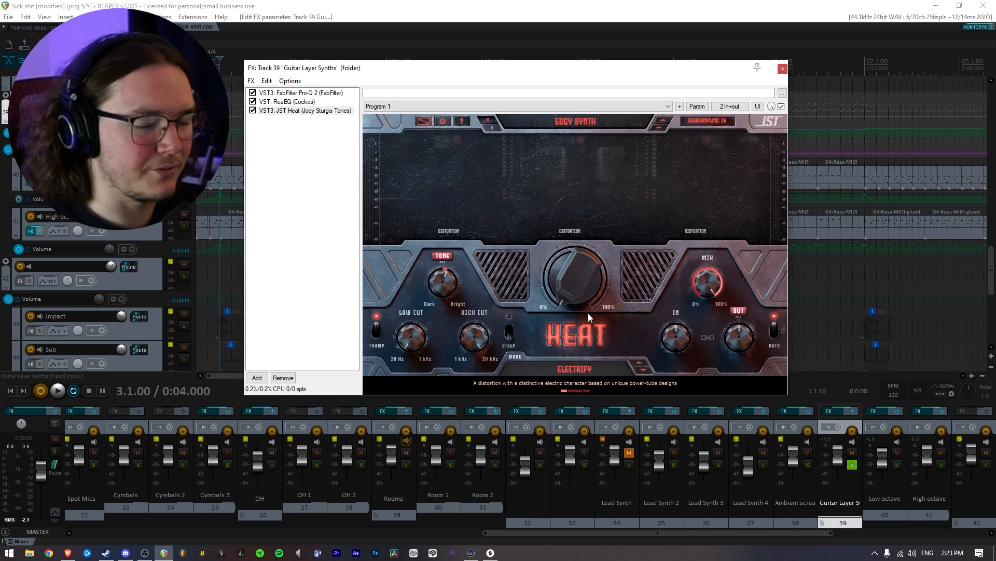
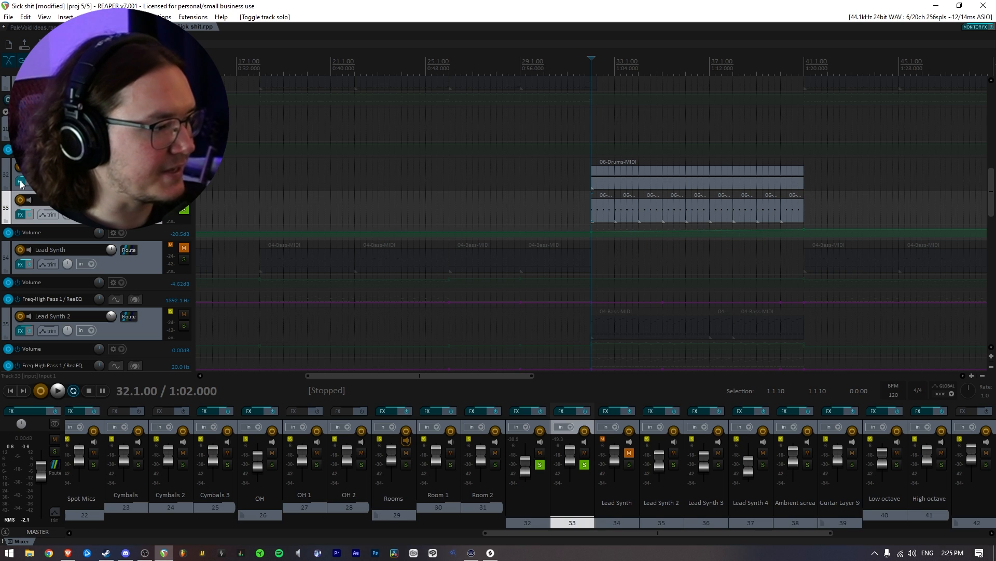
Step: Add soothe2 after Serum on track 32 and load its Flat start preset
left_click(20, 183)
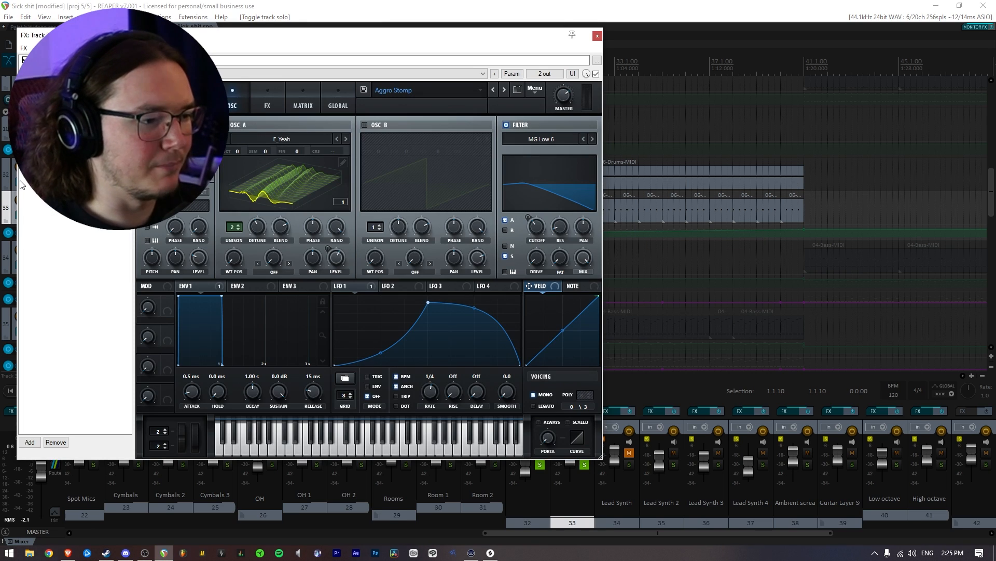
left_click_drag(274, 41, 527, 77)
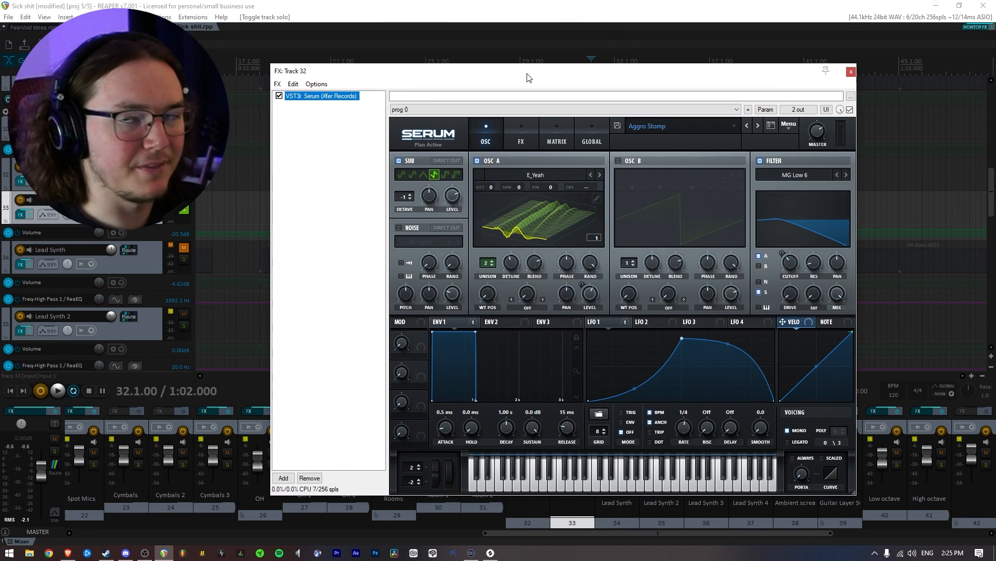
left_click(284, 478)
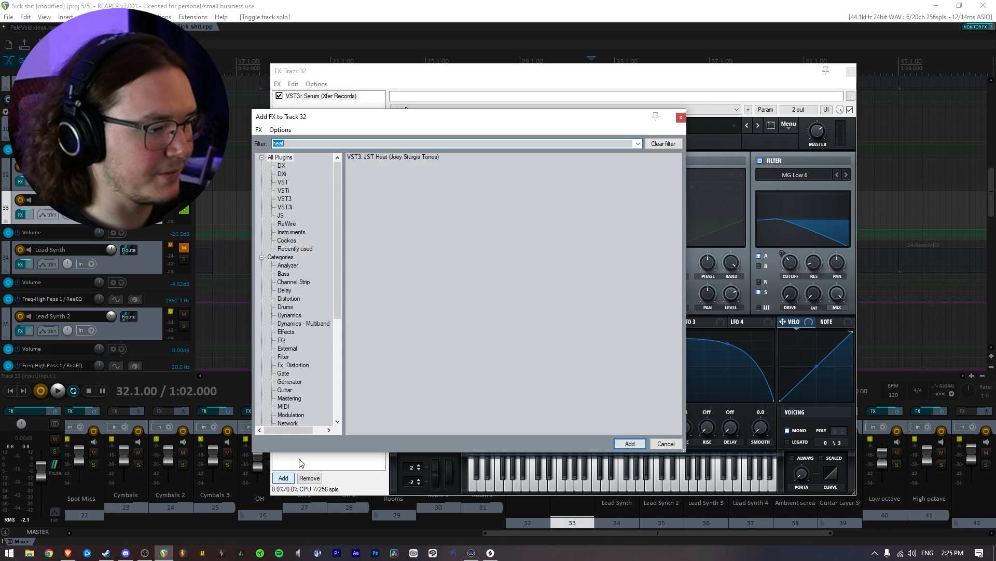
double_click(415, 156)
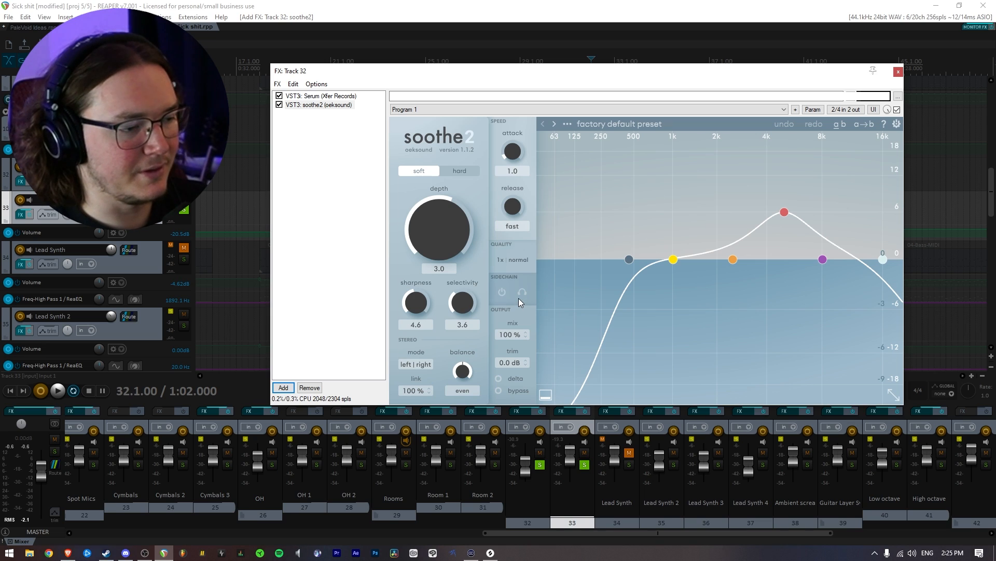
left_click(592, 123)
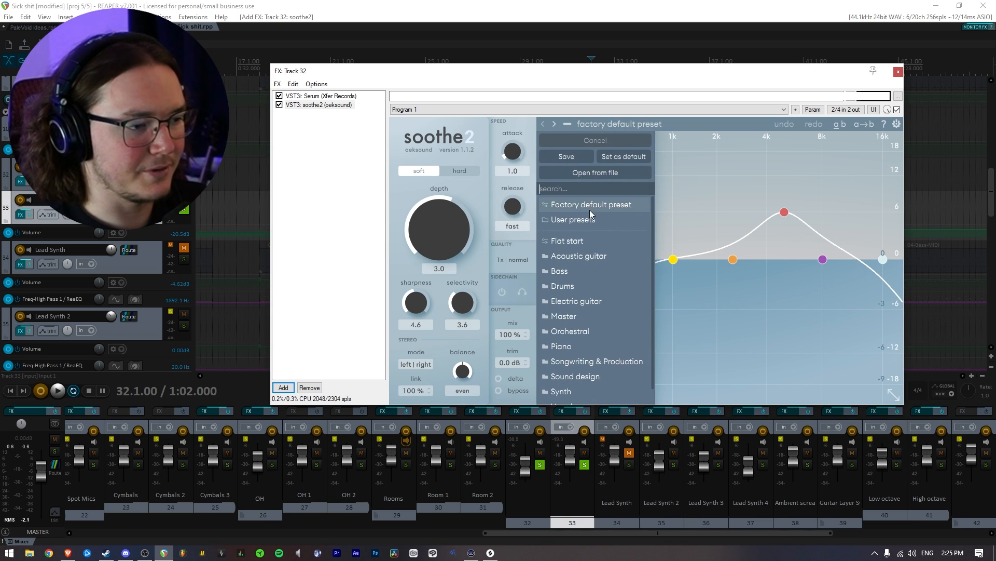
left_click(591, 241)
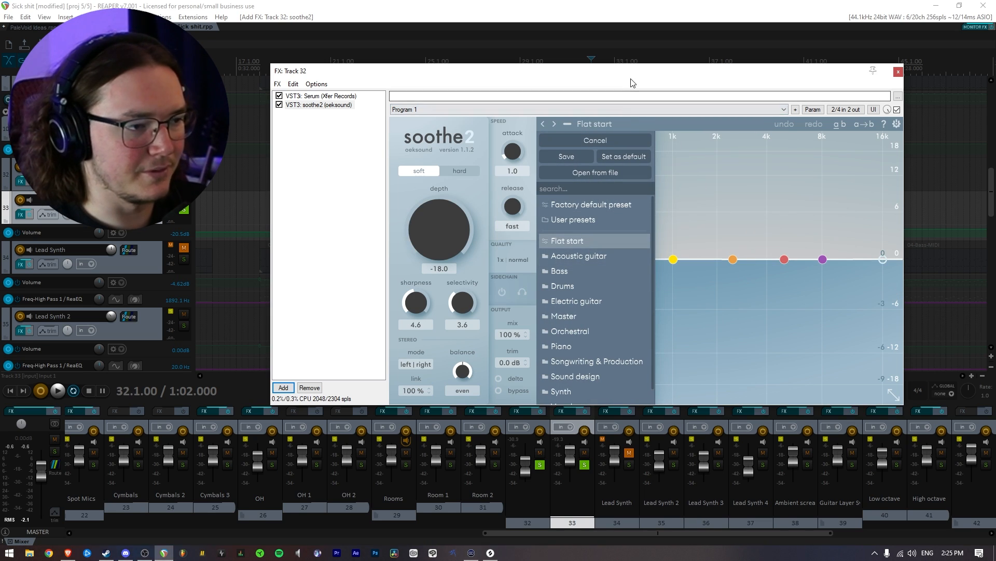
left_click(595, 124)
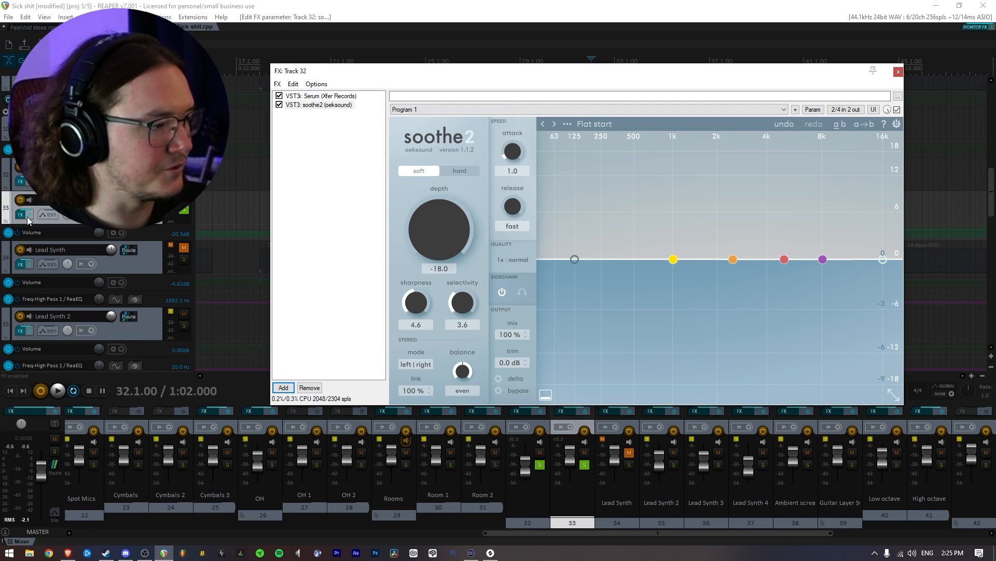
Step: Send track 33 to the sidechain input of soothe2 on track 32 and set soothe2's depth to 5.0
left_click_drag(614, 268, 718, 288)
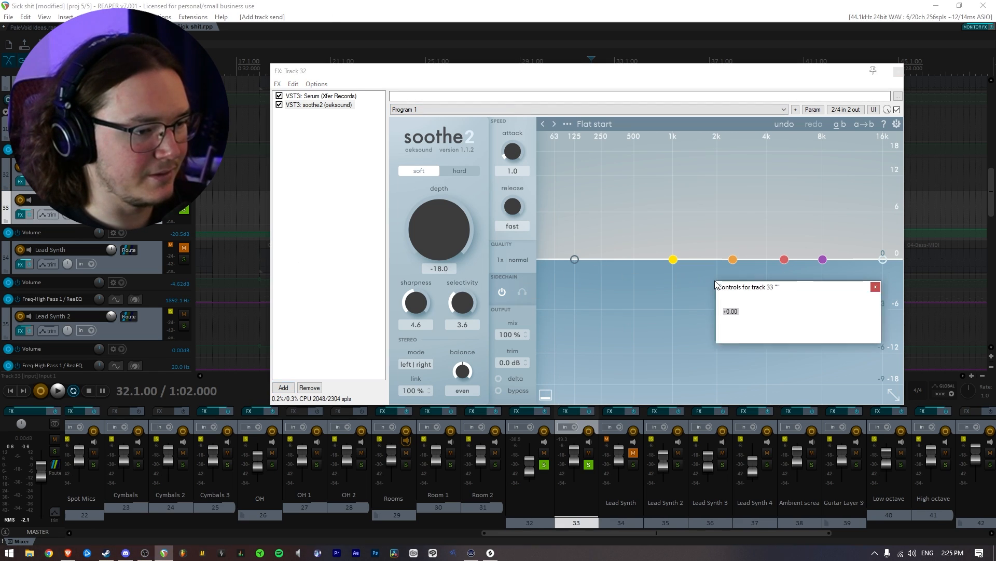
left_click(868, 303)
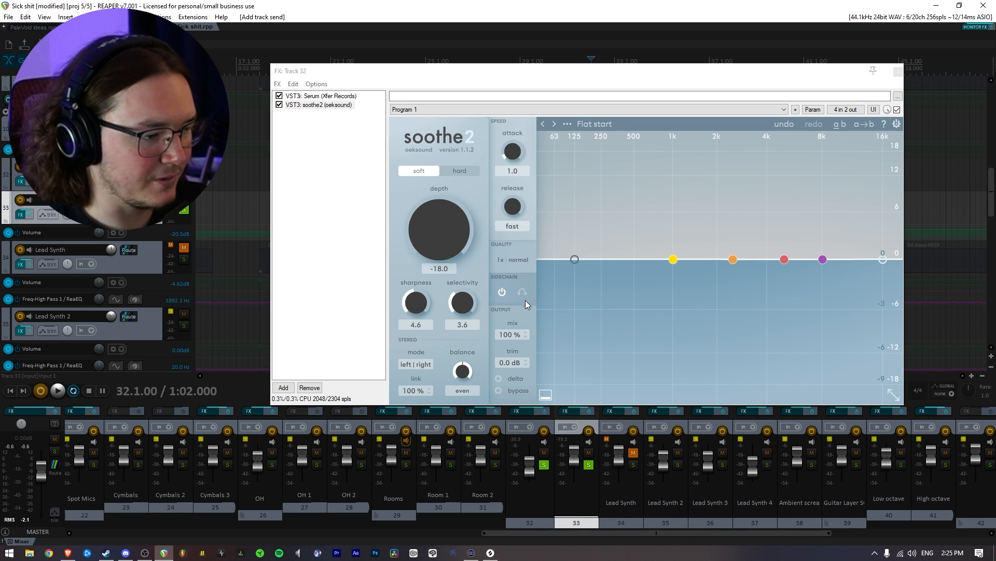
left_click_drag(449, 241, 451, 165)
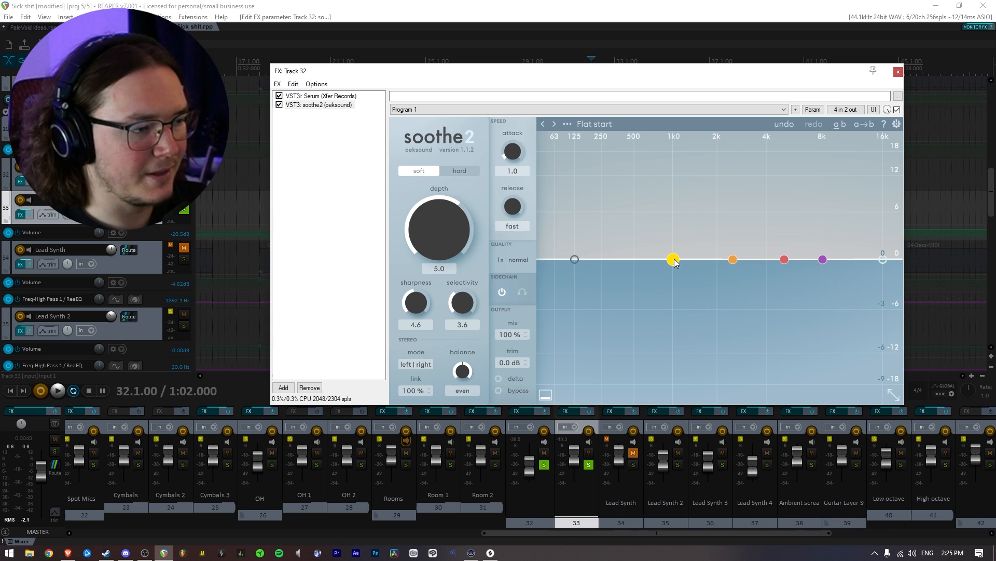
Step: Shape soothe2's band 1 into a bell boost at 93 Hz with 7.2 dB sensitivity and audition it from bar 32
left_click_drag(668, 261, 584, 192)
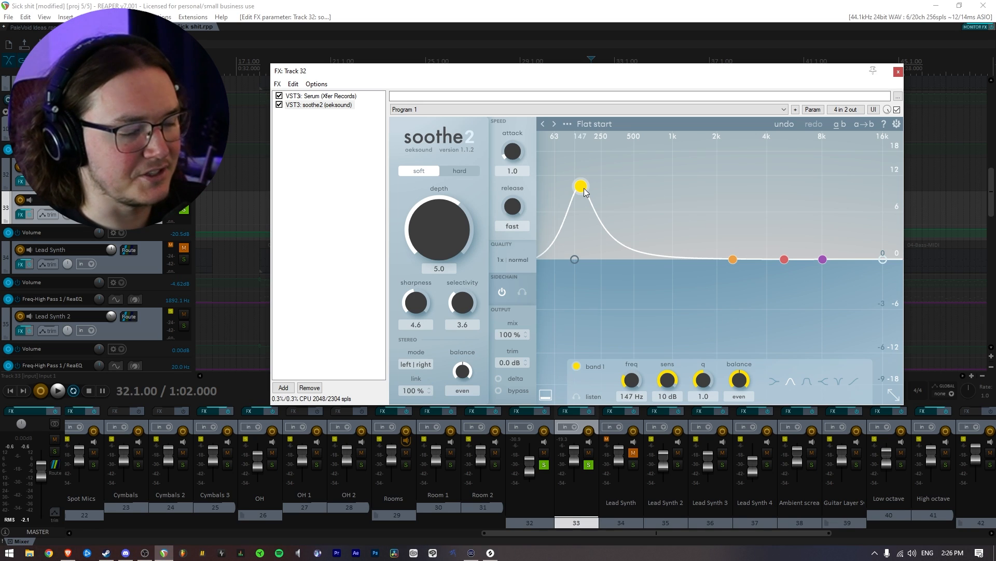
left_click_drag(584, 192, 594, 324)
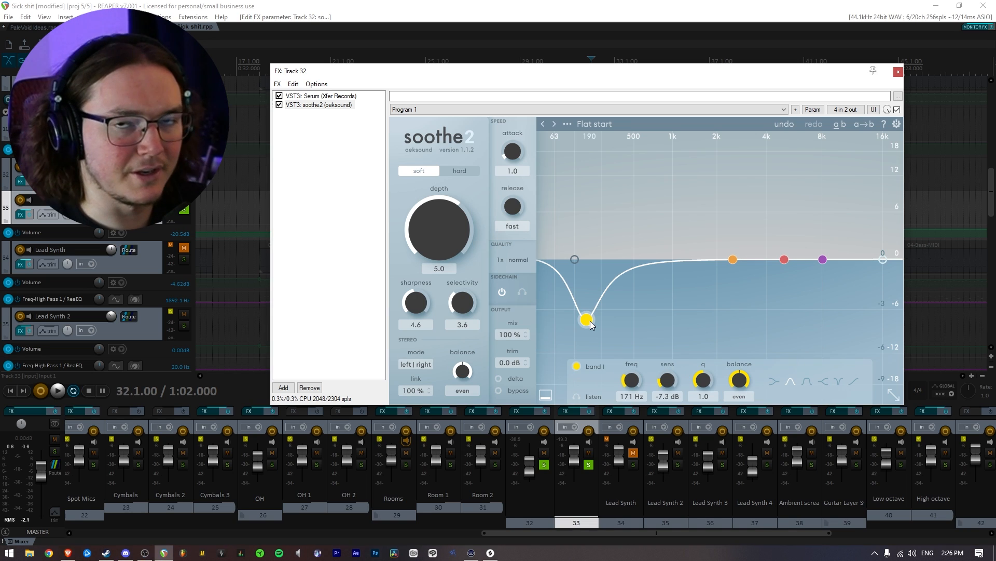
left_click_drag(590, 321, 585, 218)
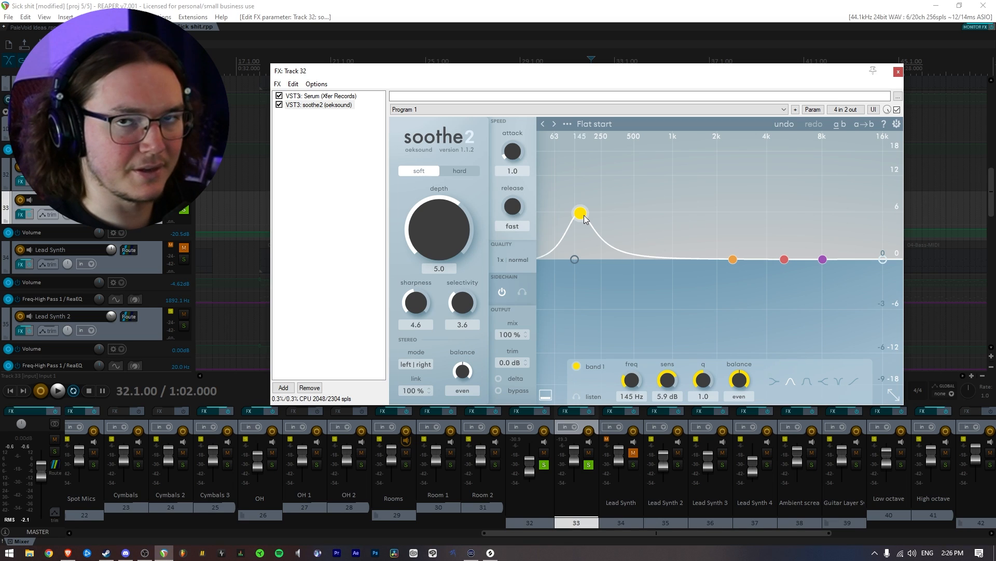
left_click_drag(584, 218, 604, 195)
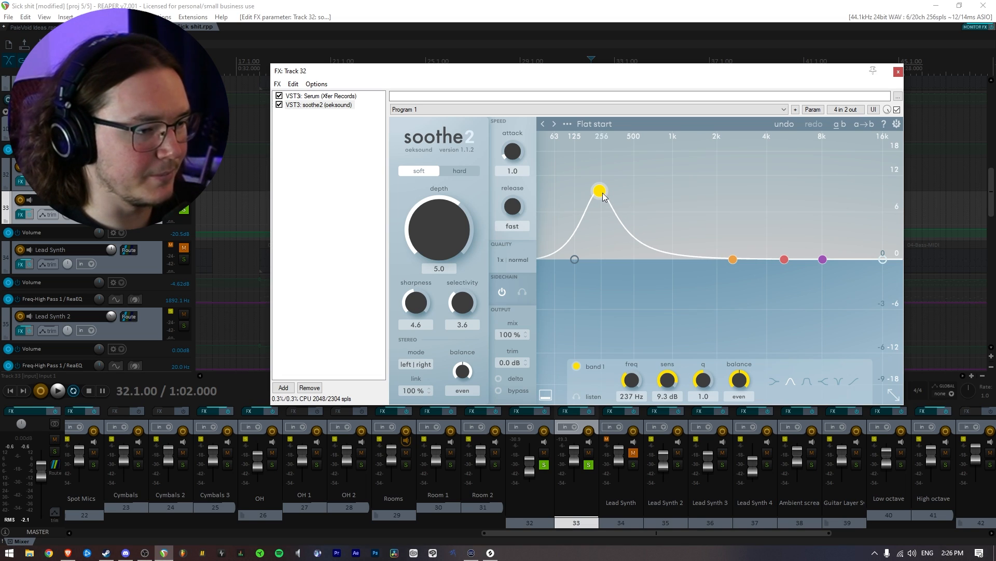
left_click_drag(603, 195, 569, 207)
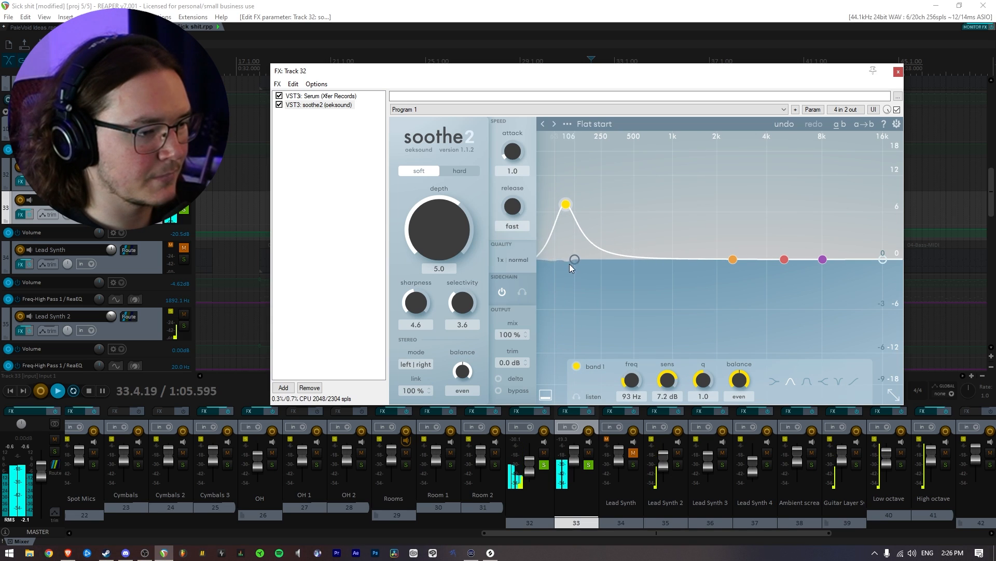
key("space")
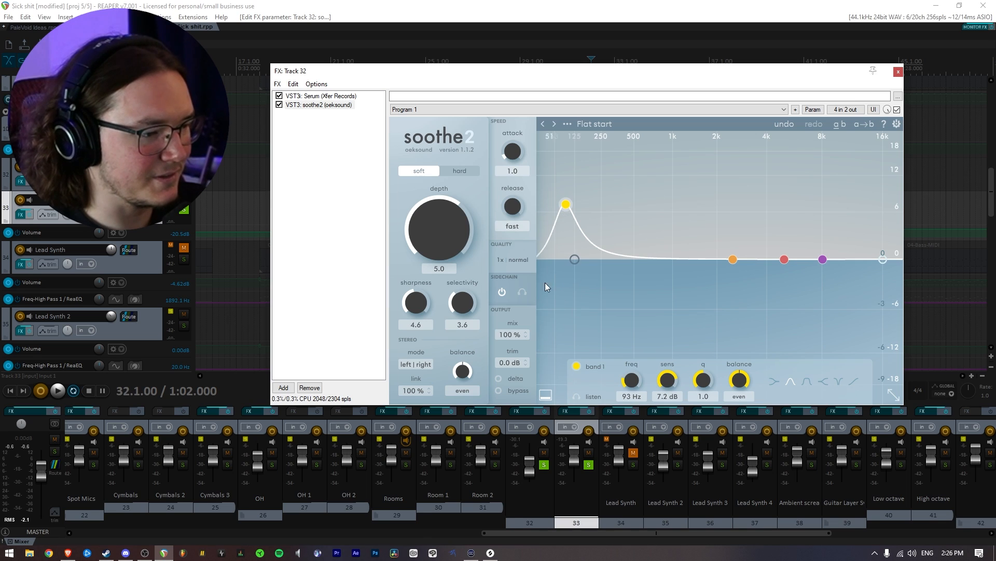
Step: Switch soothe2 to hard mode with a depth of 18.0 and play the sidechained tracks from bar 32
left_click(453, 168)
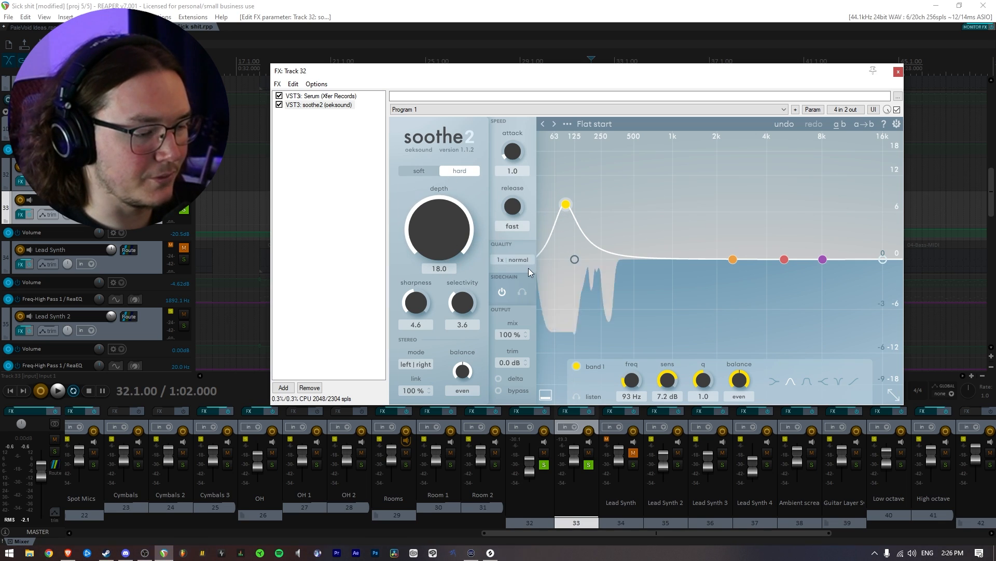
key("space")
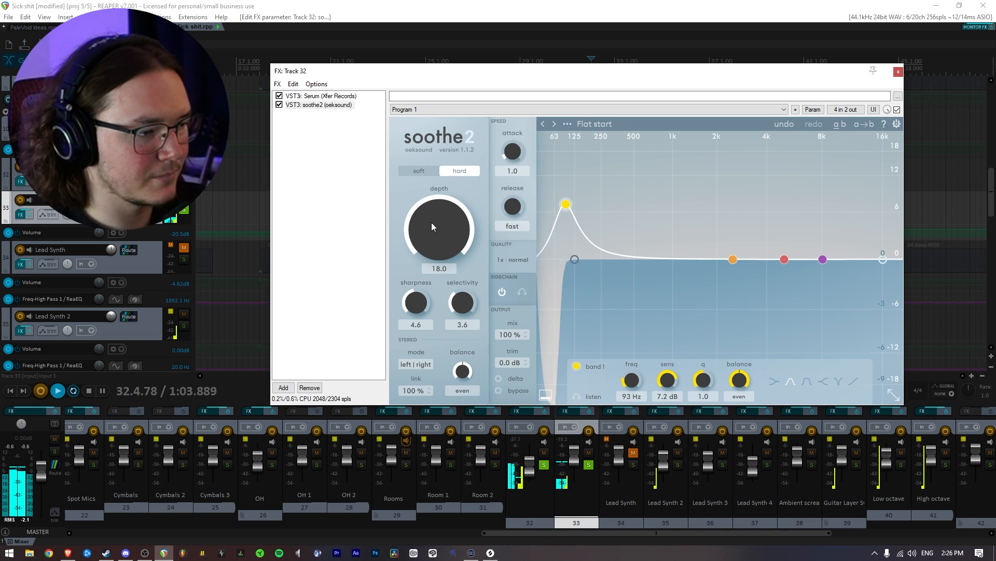
mouse_move(432, 222)
left_mouse_down()
mouse_move(443, 400)
mouse_move(426, 228)
left_mouse_up()
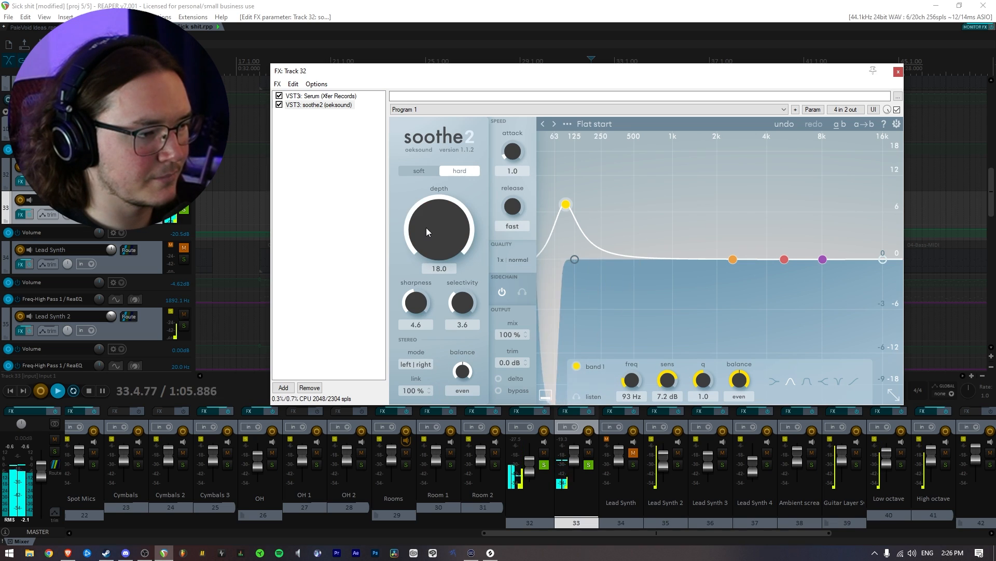
Step: Compare the sidechained tracks from bar 32 with soothe2 on track 32 bypassed and then re-enabled
key("space")
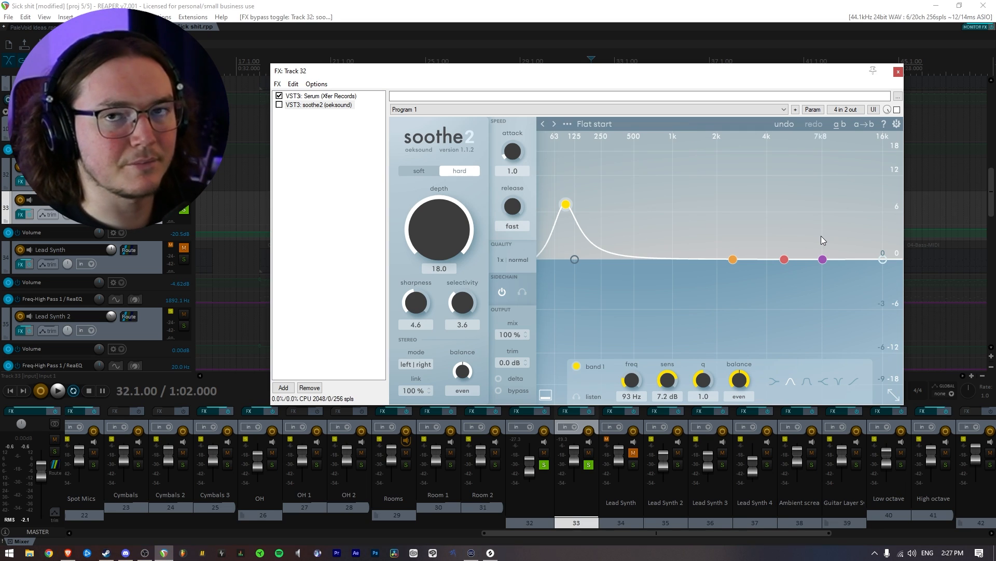
key("space")
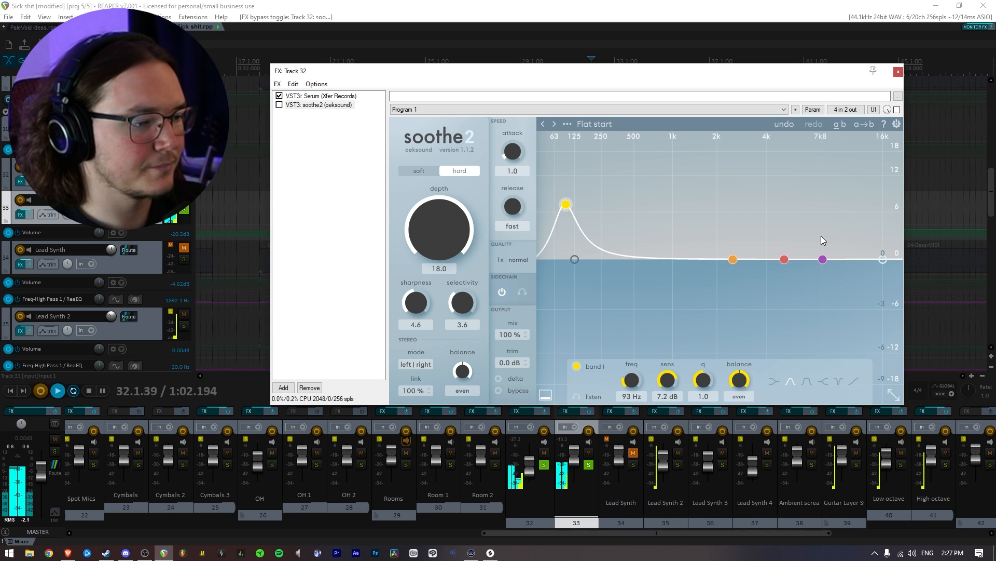
left_click(897, 109)
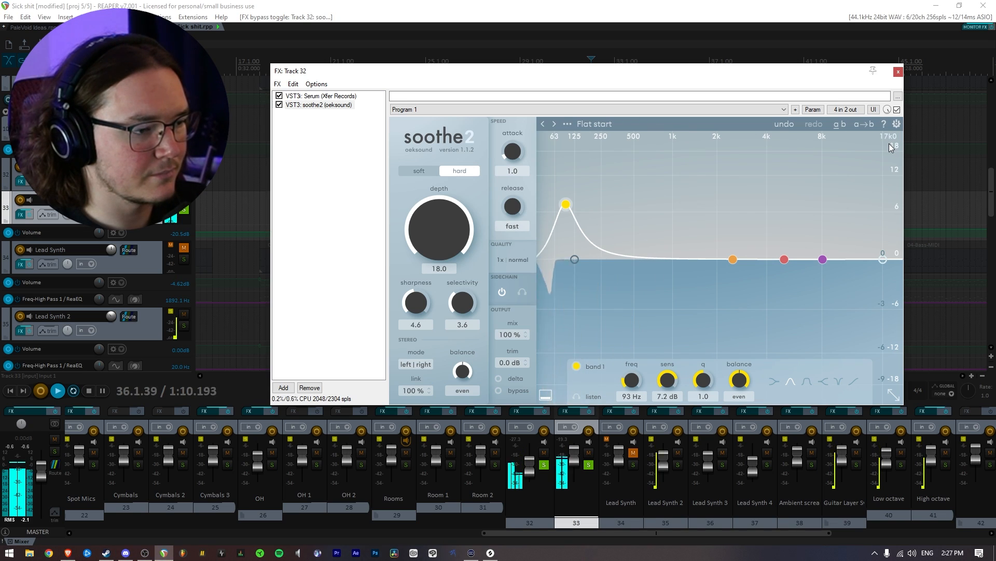
key("space")
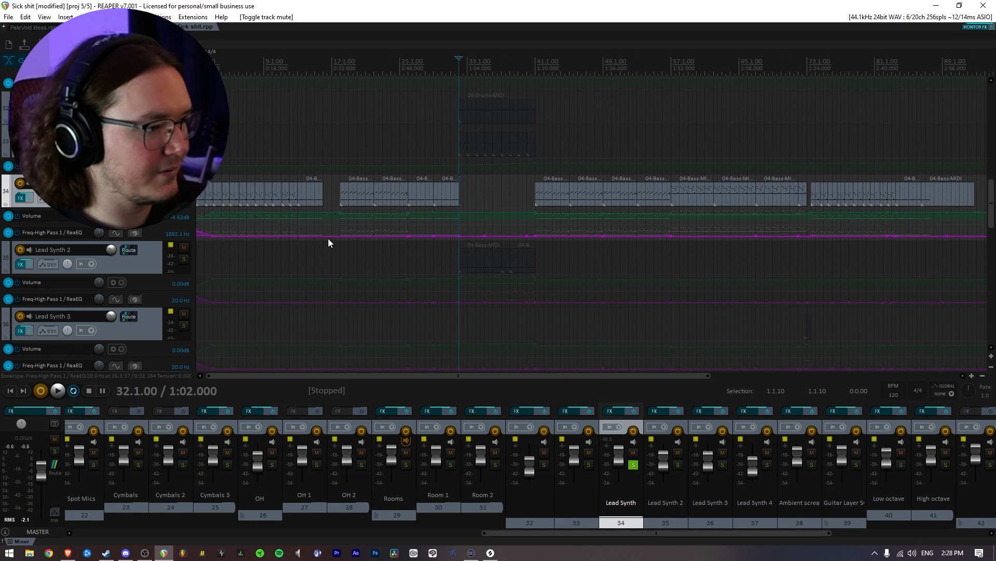
Step: Place the edit cursor at bar 18 and play the soloed Lead Synth track from there
scroll(154, 227, "up", 15)
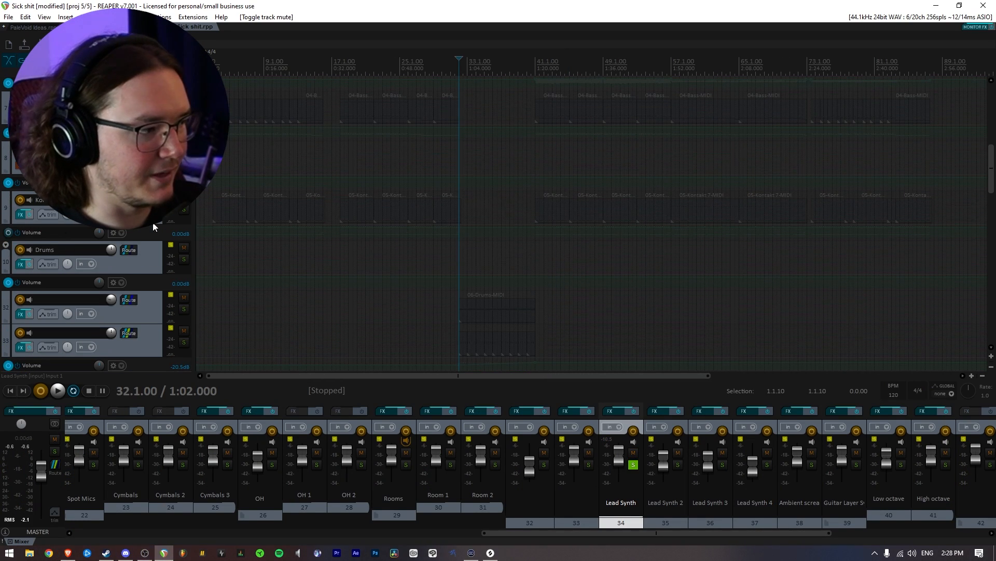
scroll(154, 223, "down", 15)
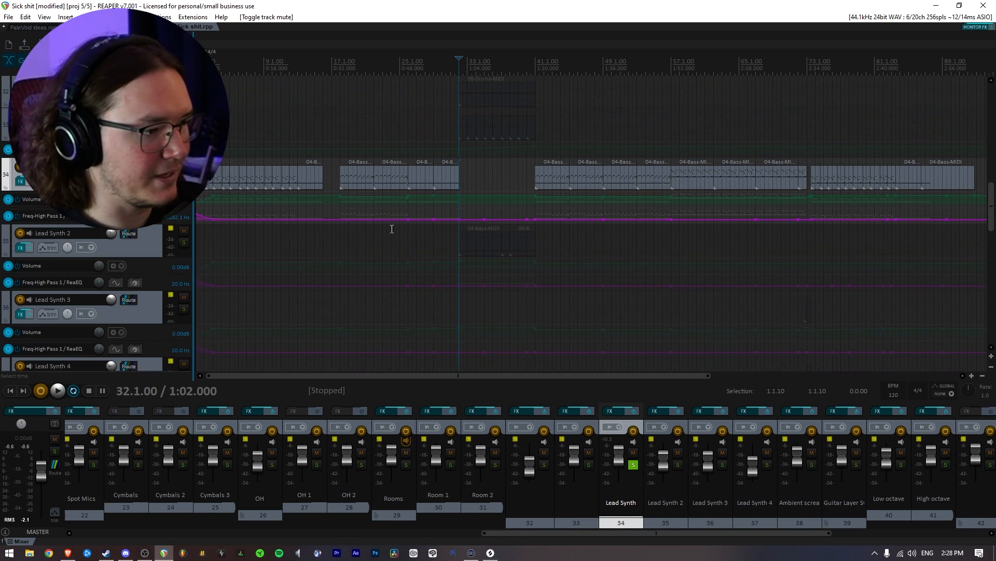
scroll(367, 249, "up", 5)
scroll(353, 248, "down", 2)
scroll(350, 247, "down", 1)
left_click(357, 245)
scroll(363, 243, "up", 3)
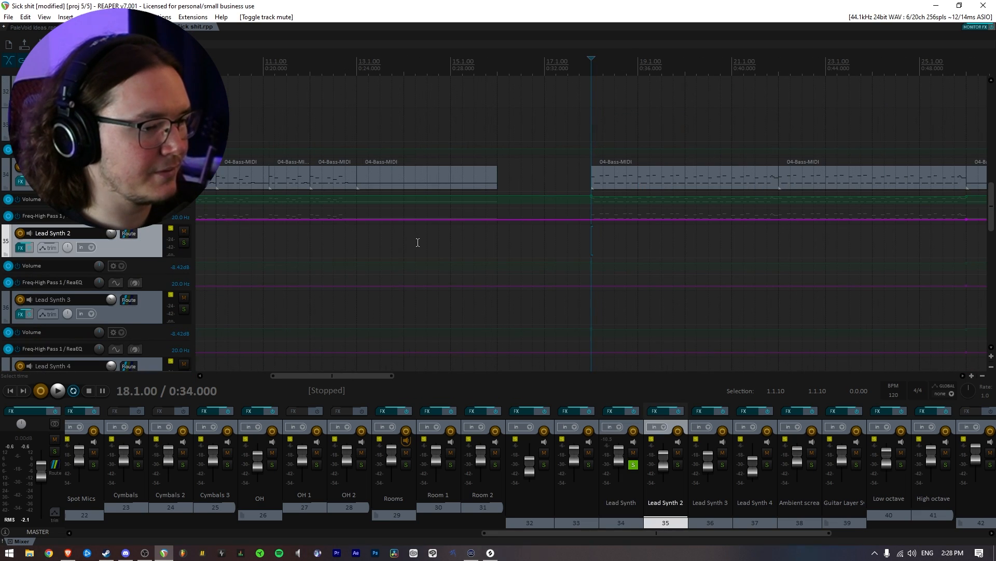
key("space")
scroll(441, 243, "down", 5)
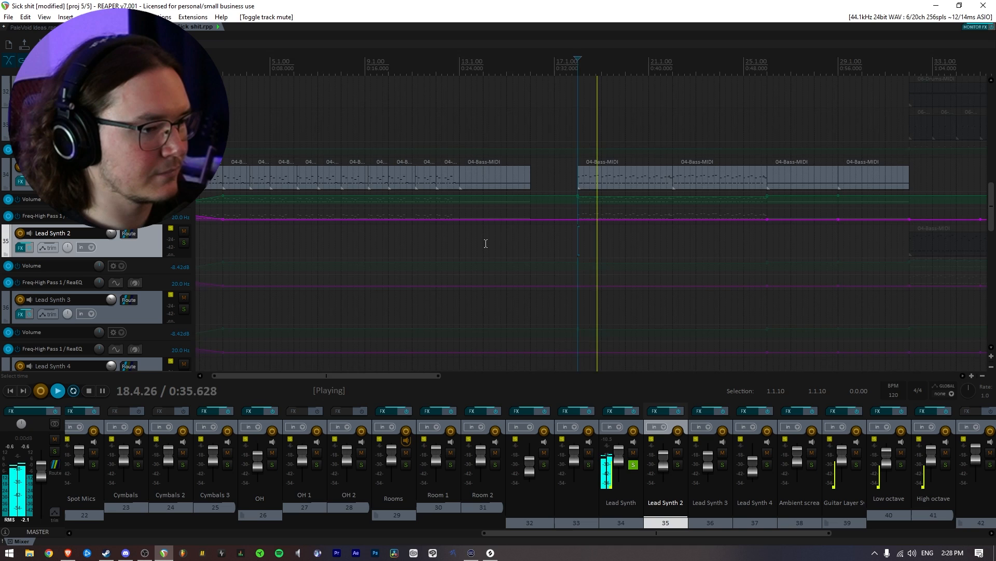
scroll(461, 241, "up", 2)
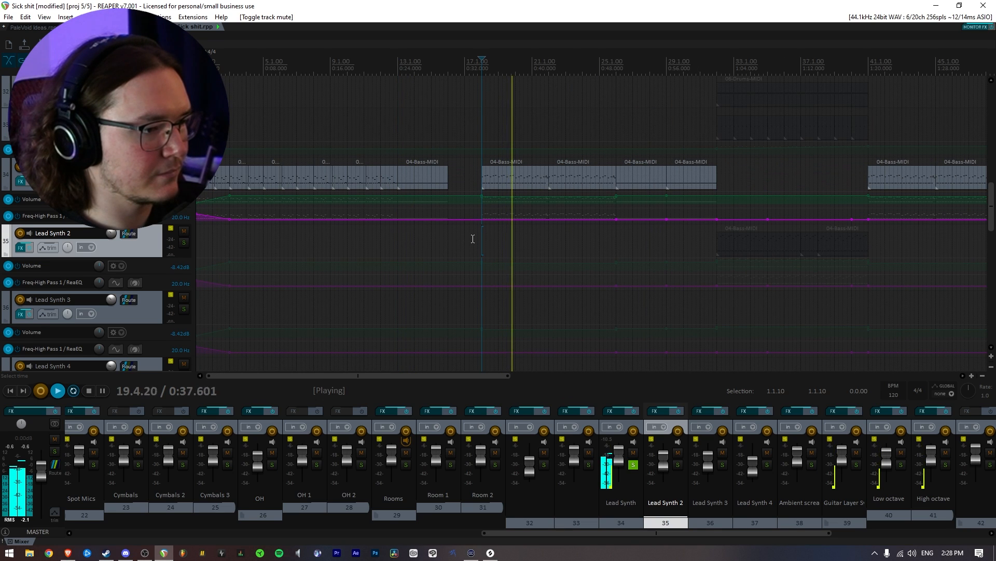
scroll(145, 255, "up", 1)
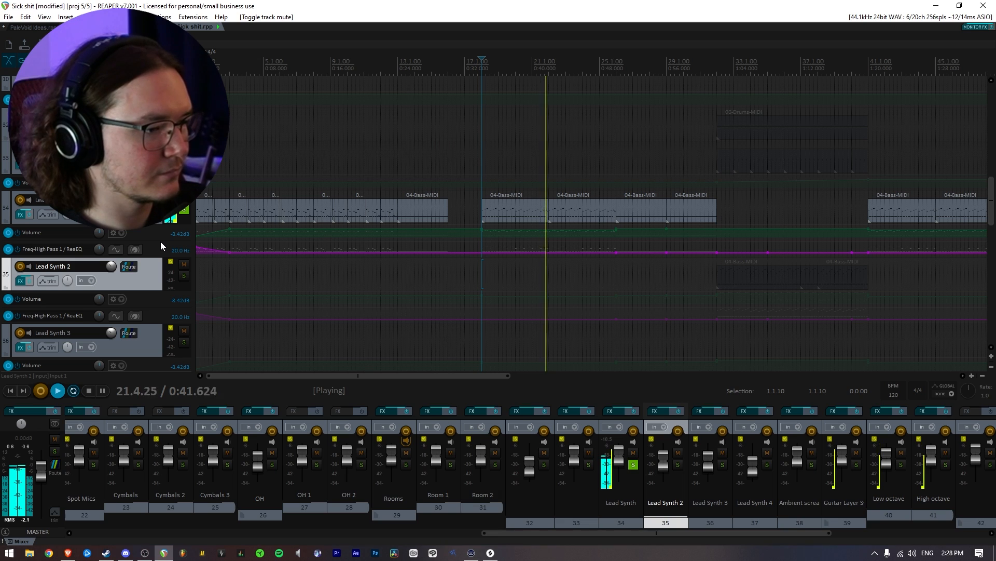
key("space")
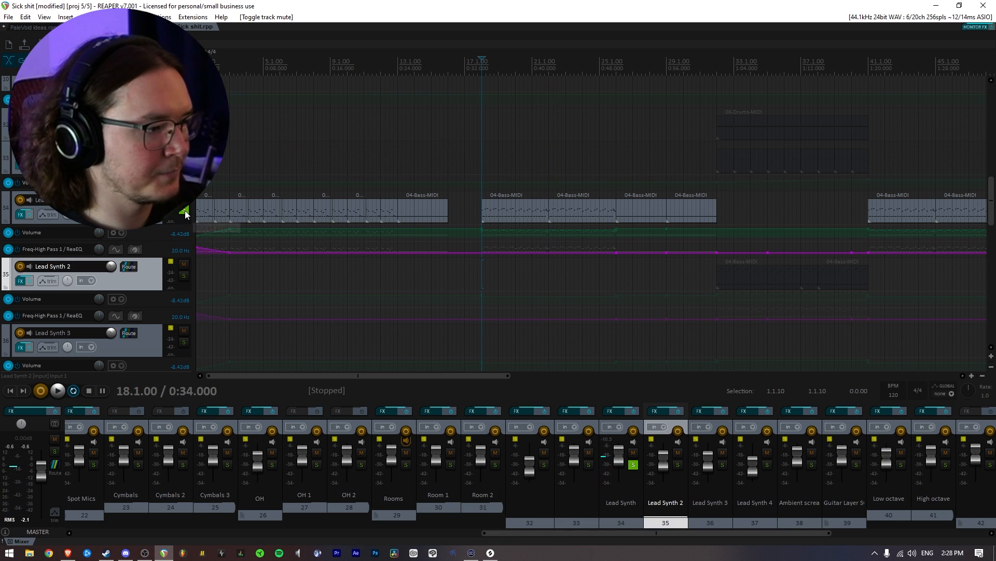
Step: Unsolo the Lead Synth track and play the full mix from bar 18
left_click(184, 209)
scroll(498, 264, "up", 2)
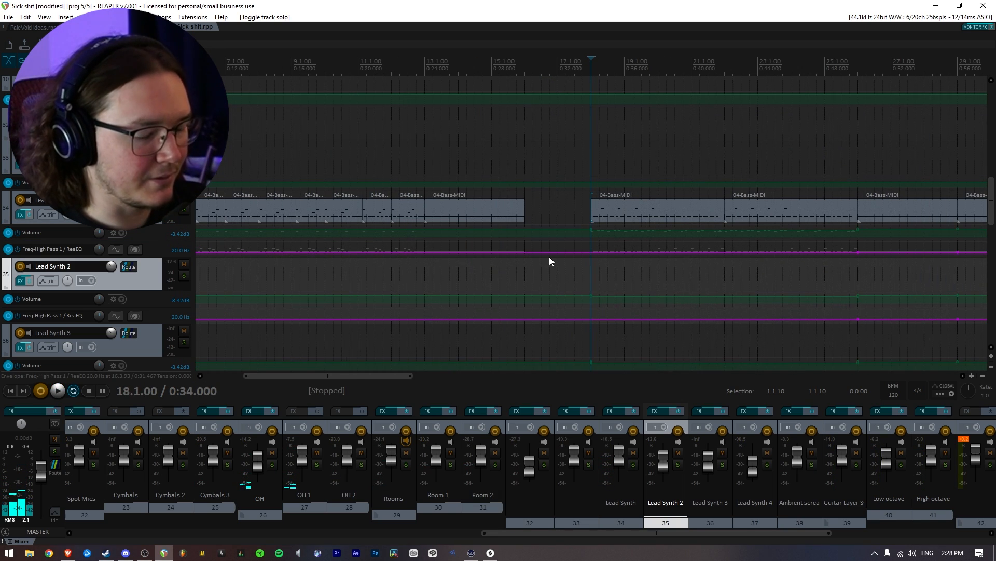
key("space")
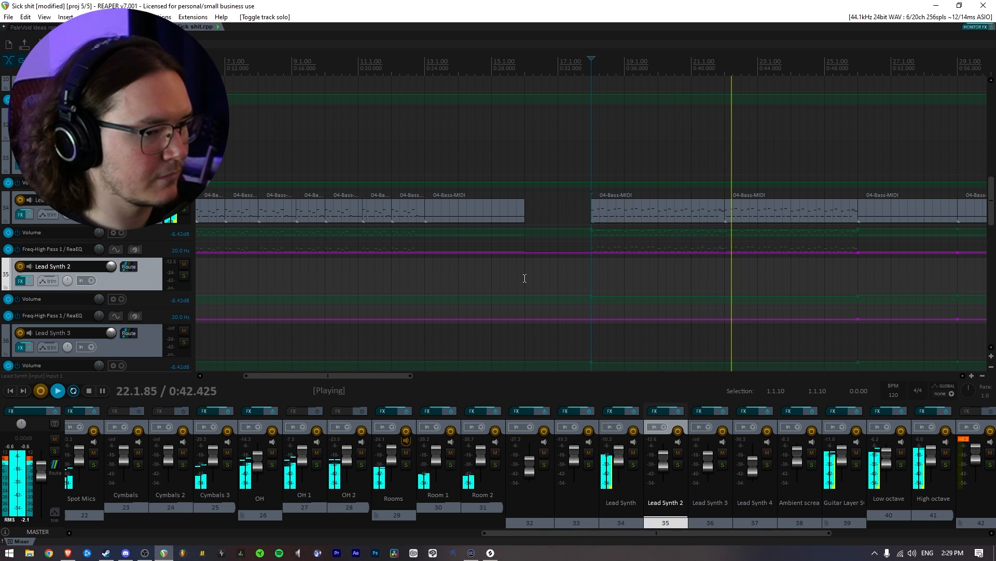
key("space")
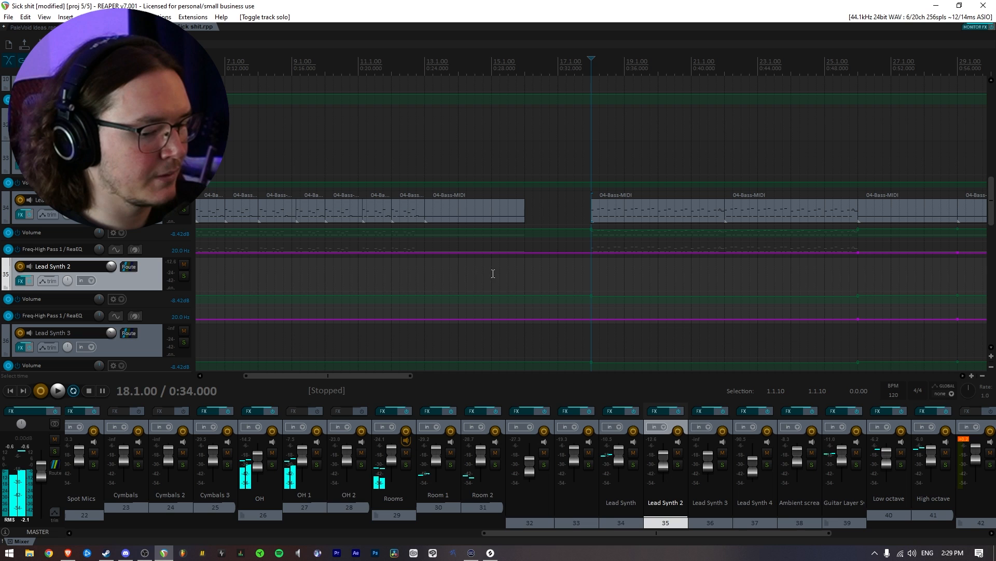
Step: Mute Lead Synth and Guitar Layer Synths and play the mix without them from bar 18
left_click(183, 199)
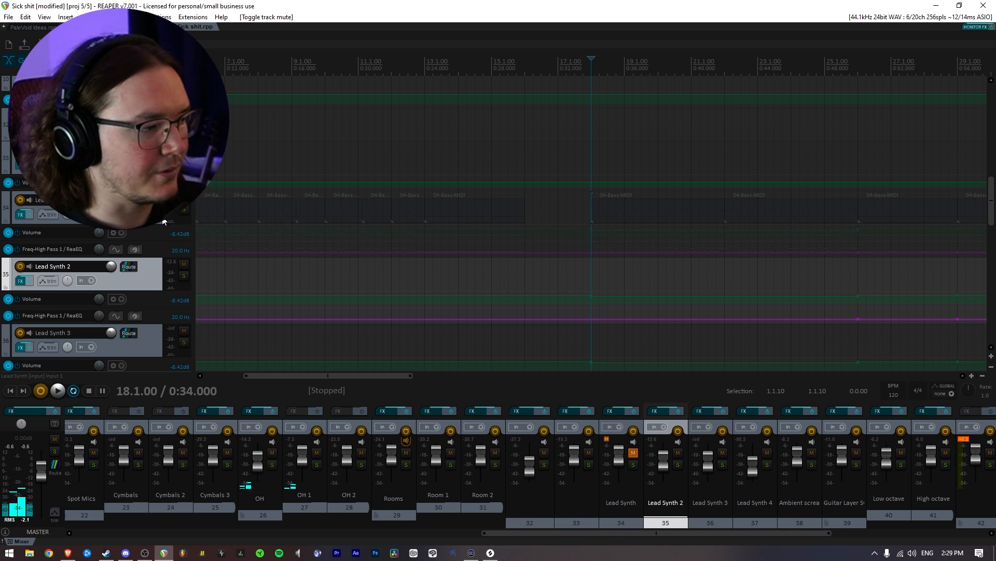
left_click(184, 199)
left_click(183, 198)
scroll(183, 213, "up", 3)
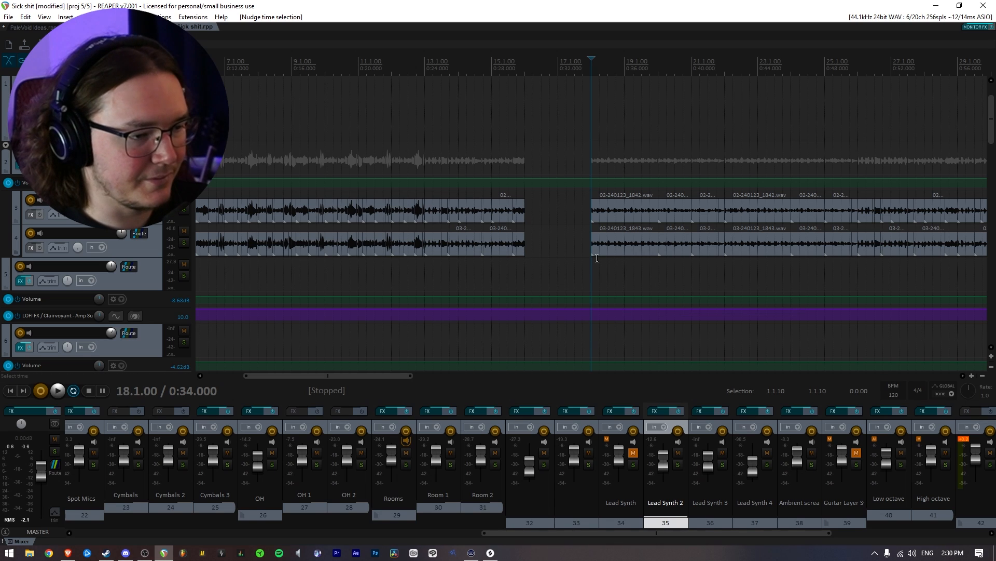
key("space")
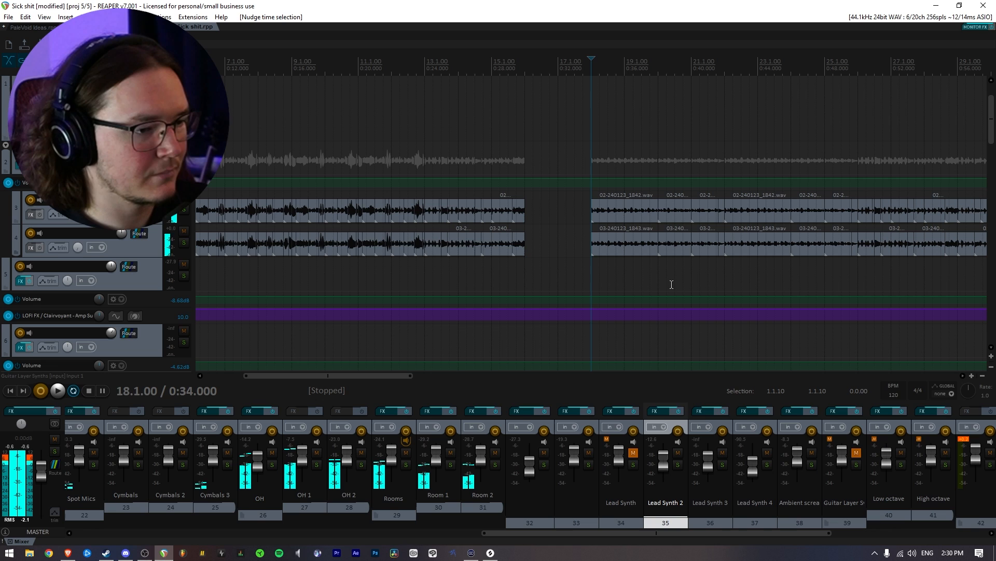
scroll(139, 260, "down", 2)
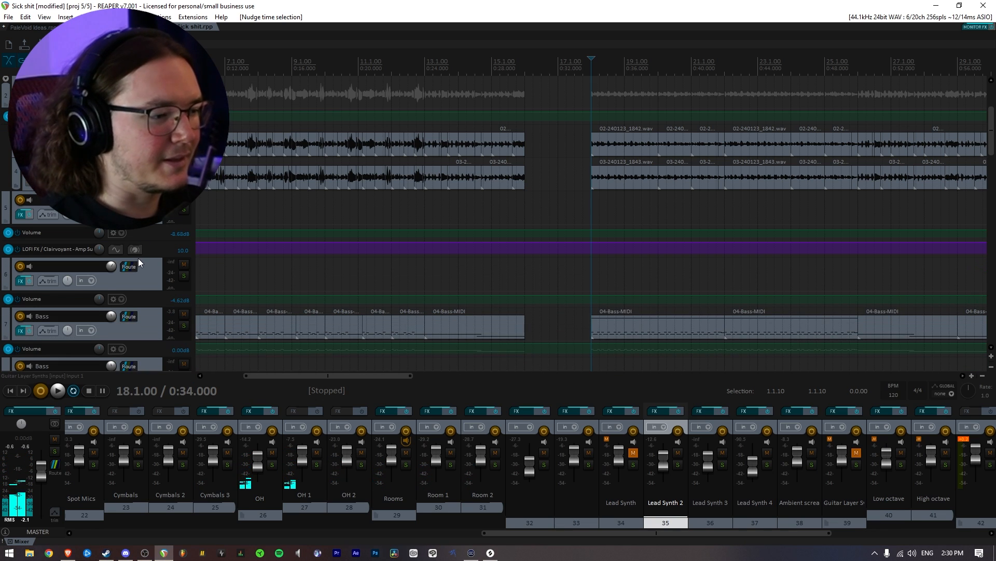
Step: Unmute Lead Synth and play the mix from bar 18 with Guitar Layer Synths still muted
scroll(138, 254, "down", 6)
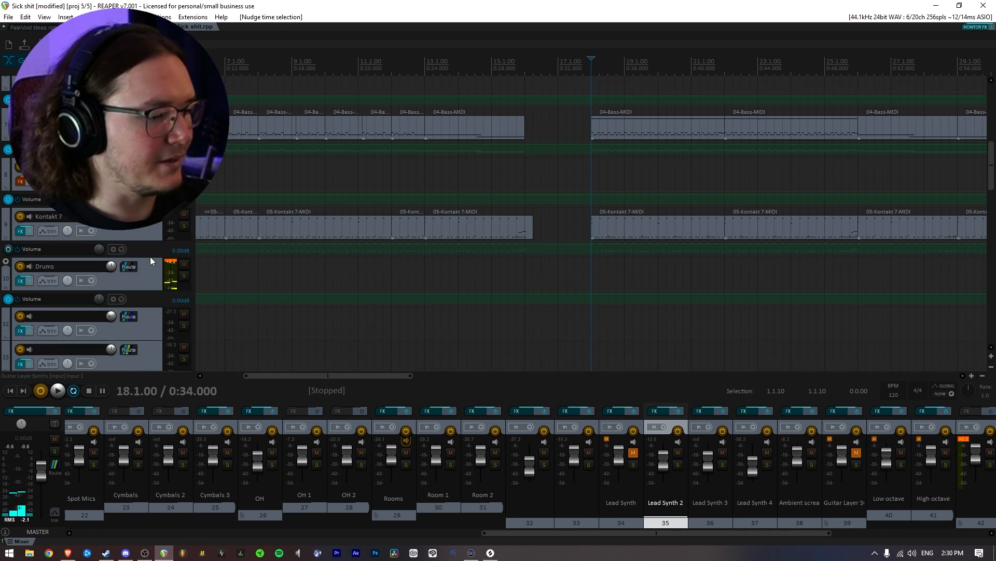
scroll(150, 256, "down", 6)
left_click(184, 200)
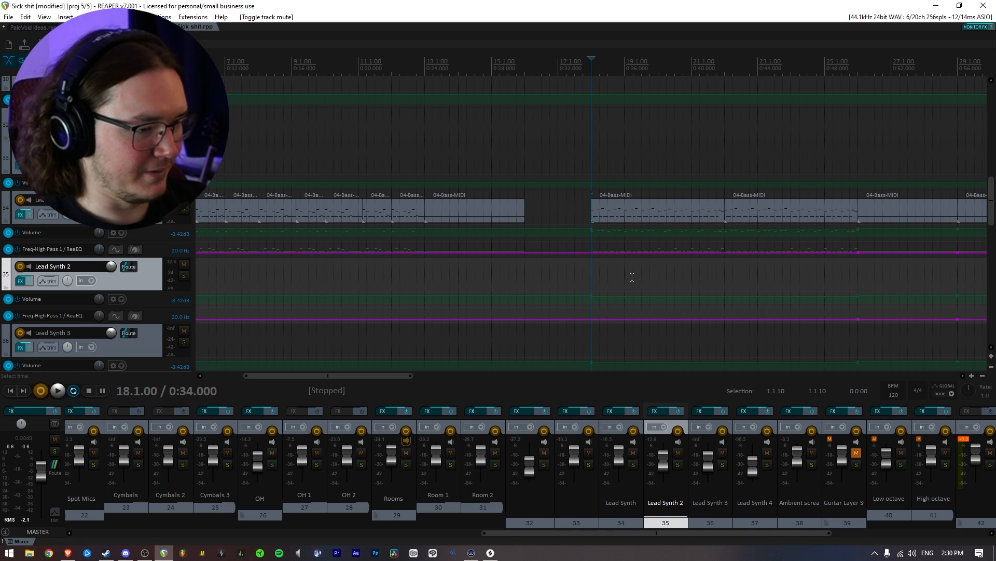
key("space")
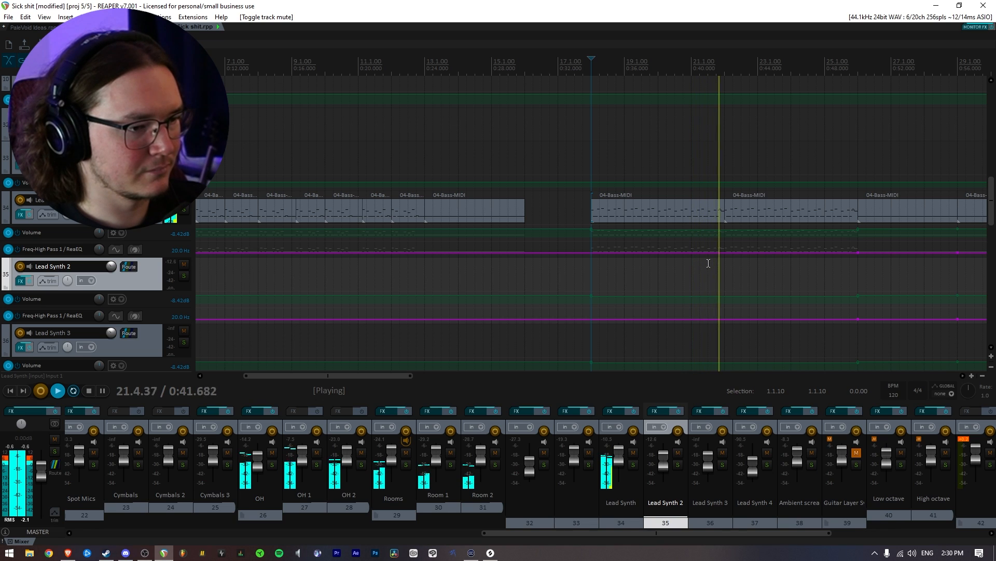
key("space")
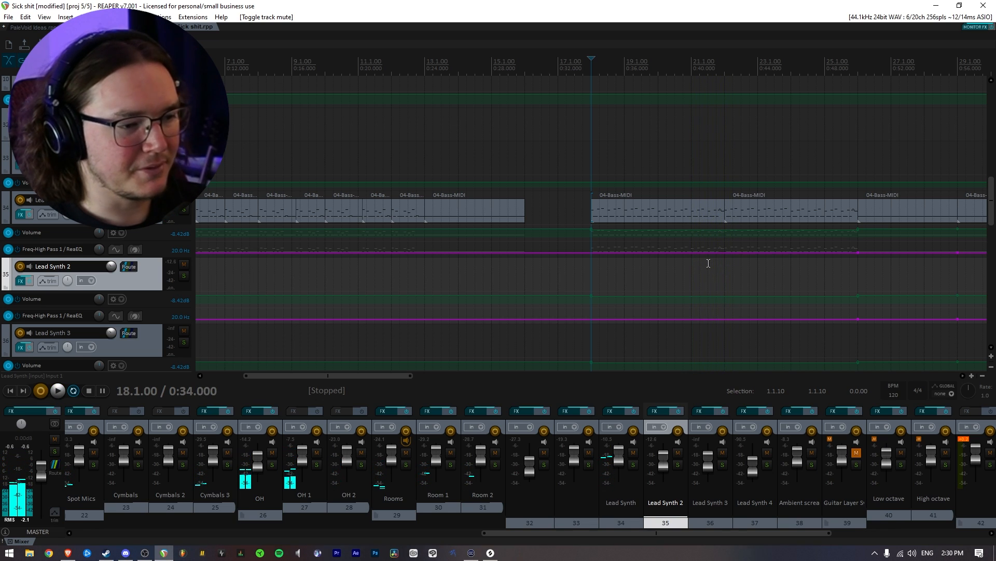
Step: Unmute Guitar Layer Synths and play the mix from bar 18 with all synth layers
scroll(132, 257, "down", 5)
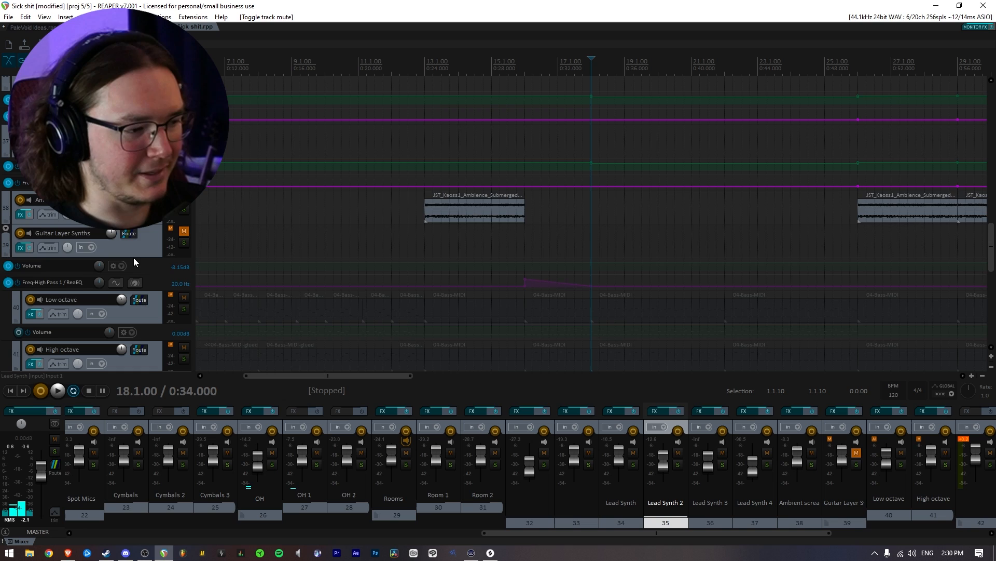
scroll(132, 258, "down", 2)
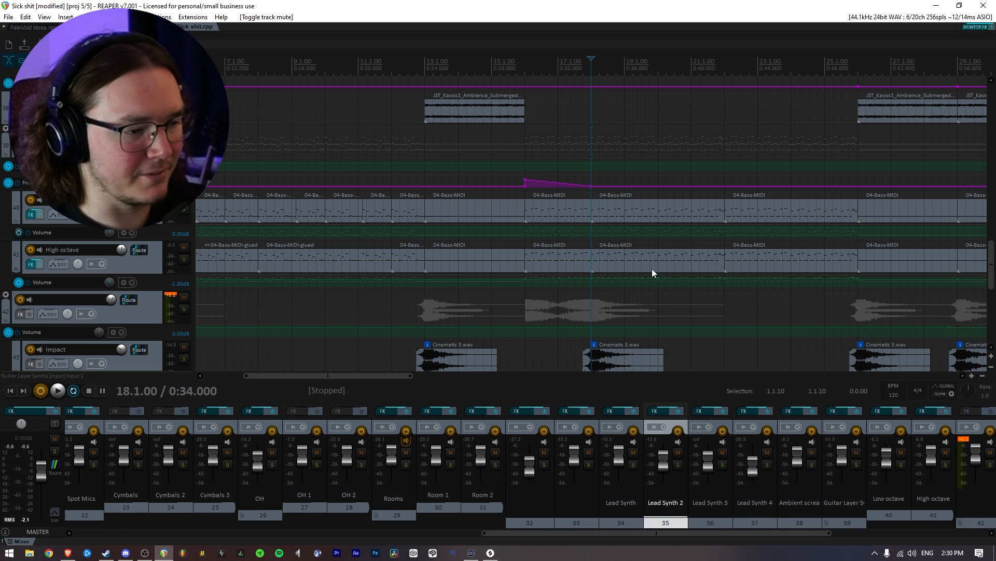
key("space")
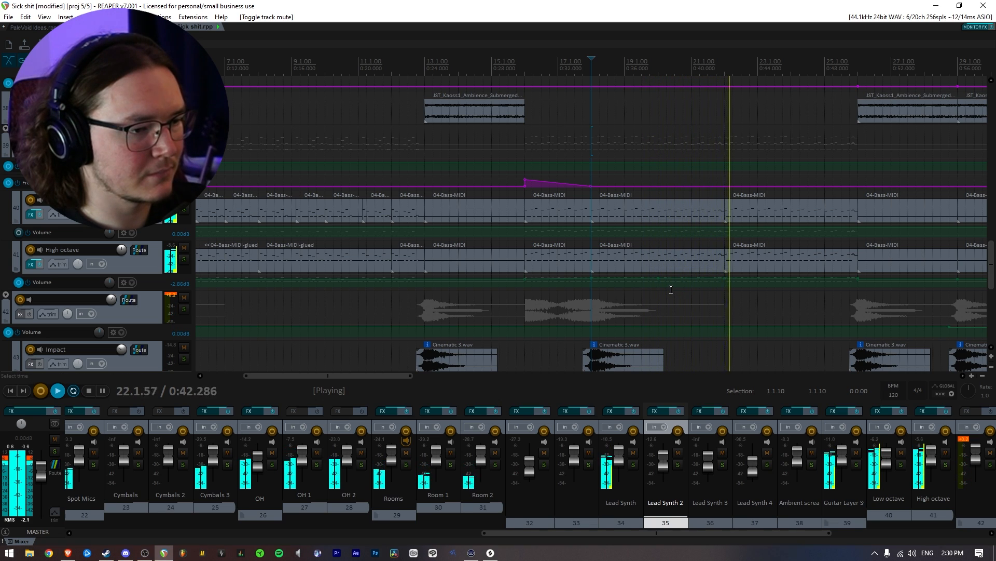
scroll(671, 290, "down", 4)
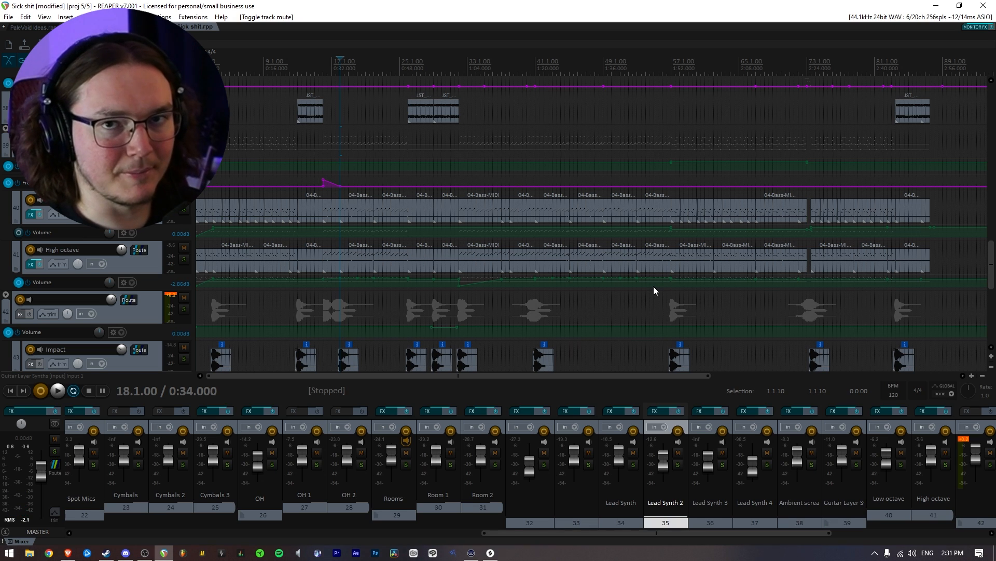
Step: Inspect the Serum patch and the ReaEQ high-pass band in Lead Synth's FX chain, then close the chain
scroll(653, 287, "up", 8)
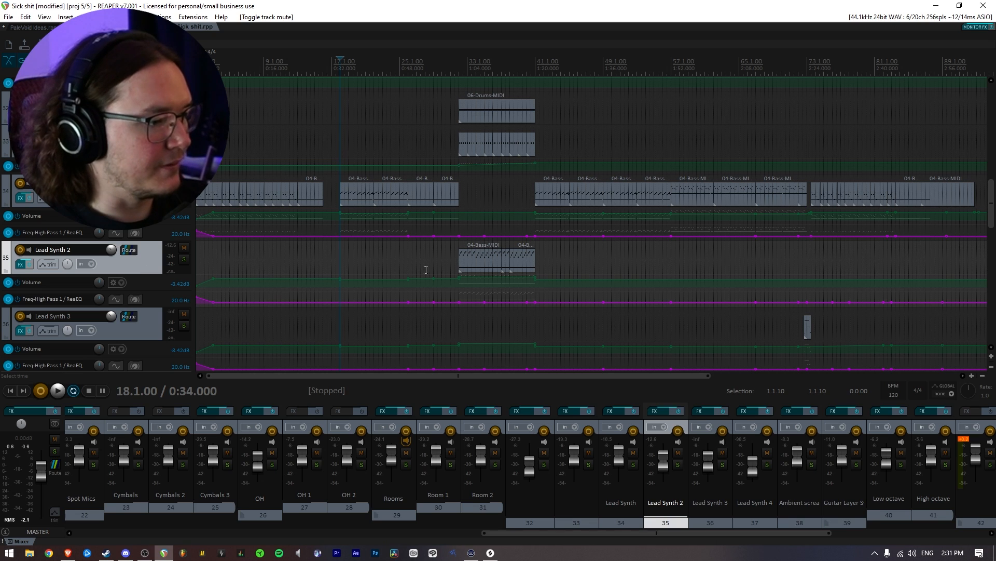
scroll(249, 234, "up", 4)
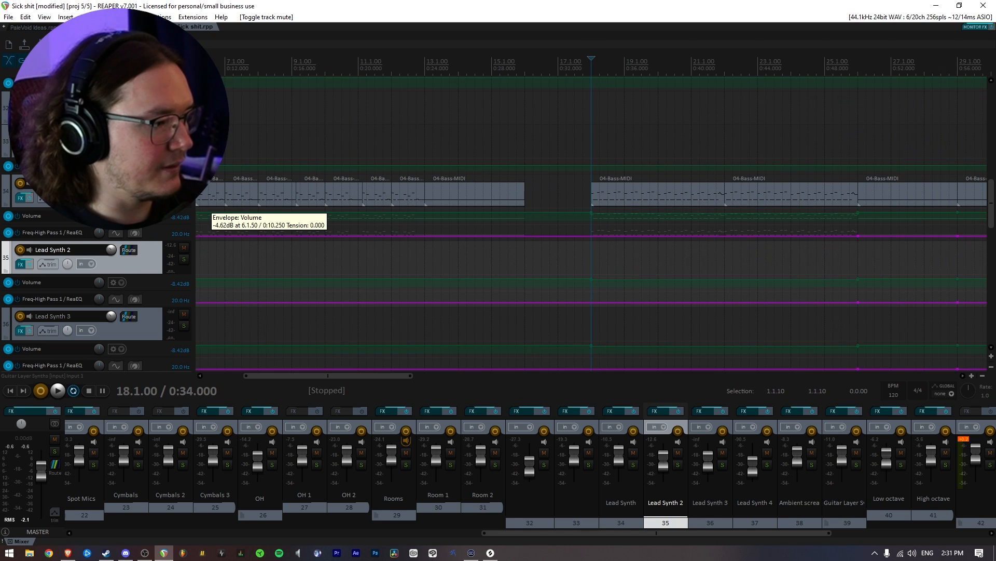
left_click(22, 201)
left_click(343, 159)
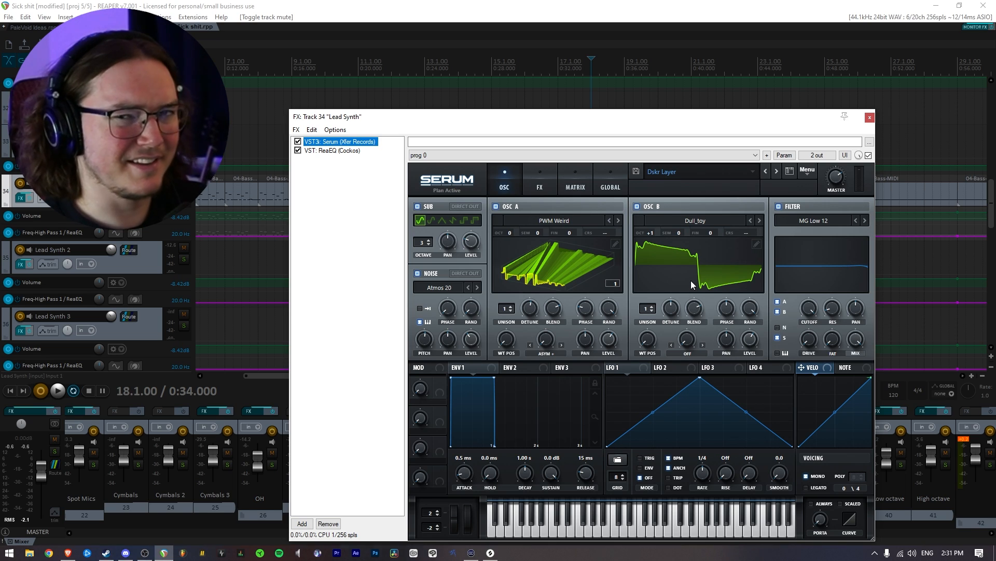
left_click(333, 150)
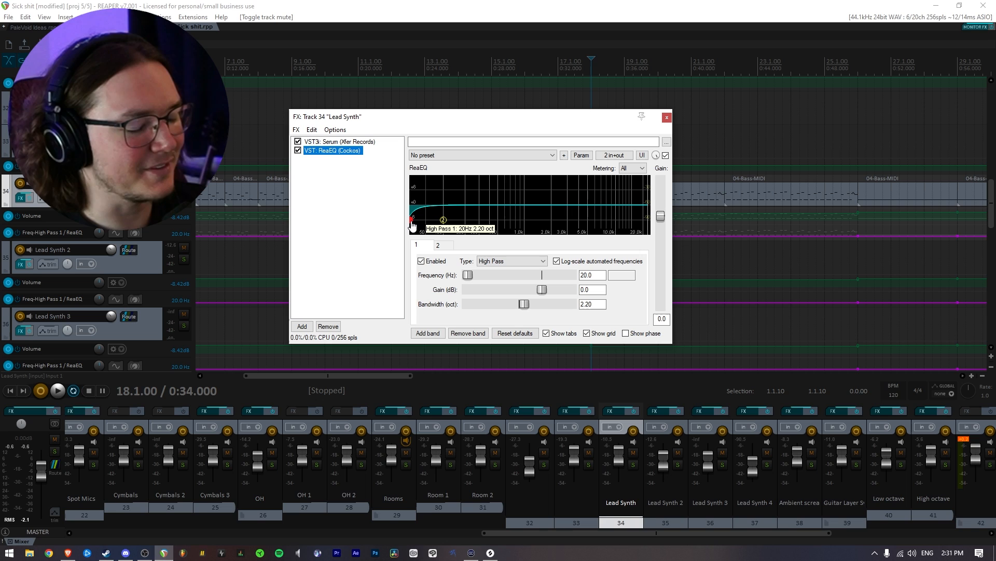
left_click(667, 118)
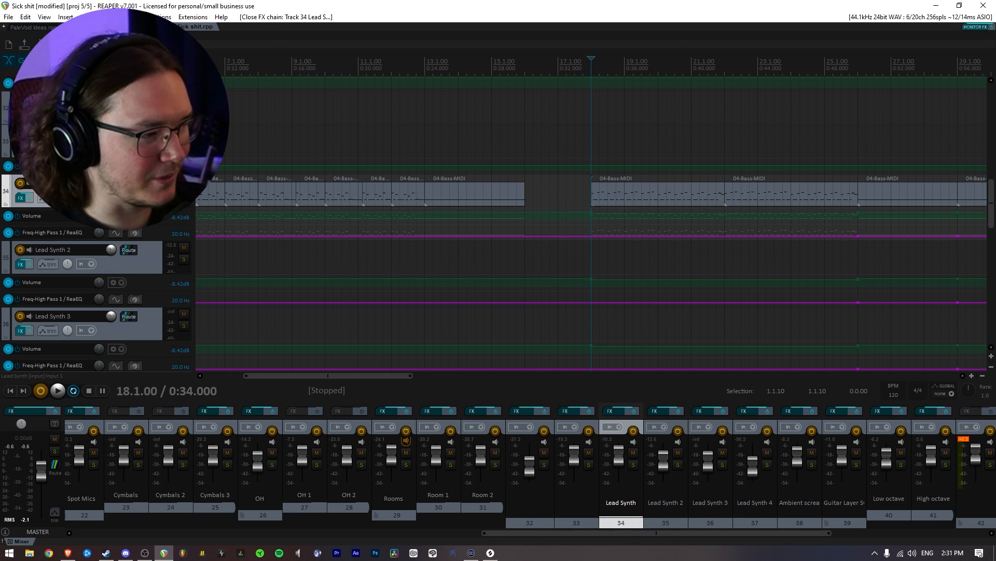
Step: Solo Lead Synth 2, audition its part from bar 32, and unsolo the track
scroll(86, 198, "down", 3)
scroll(382, 264, "down", 3)
left_click(572, 240)
scroll(612, 244, "up", 5)
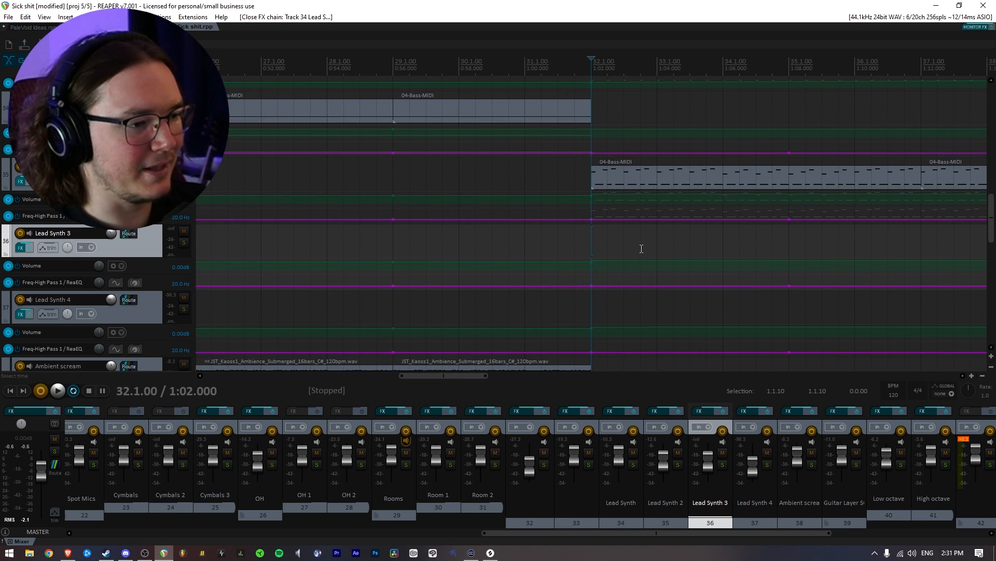
scroll(609, 250, "down", 5)
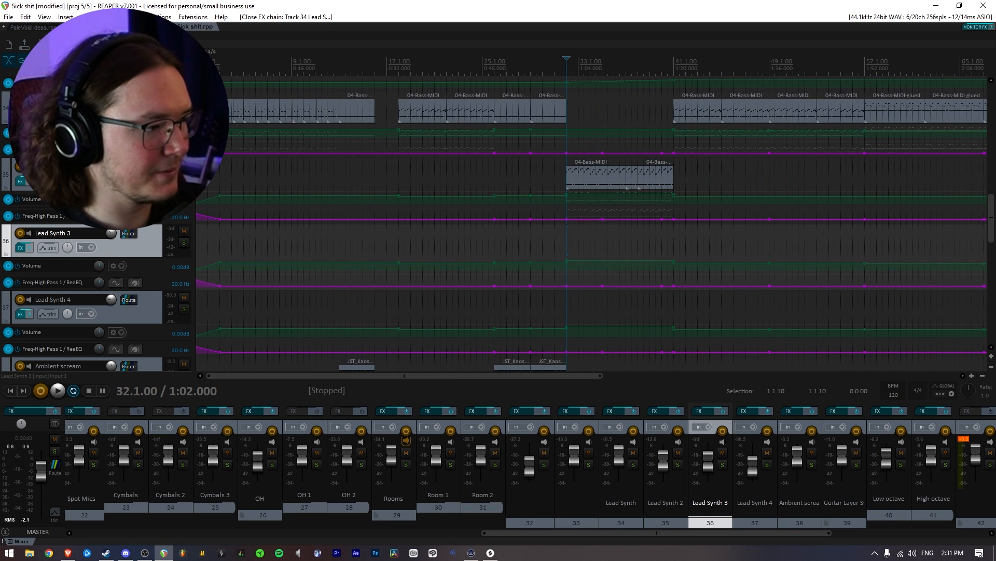
left_click(184, 176)
key("space")
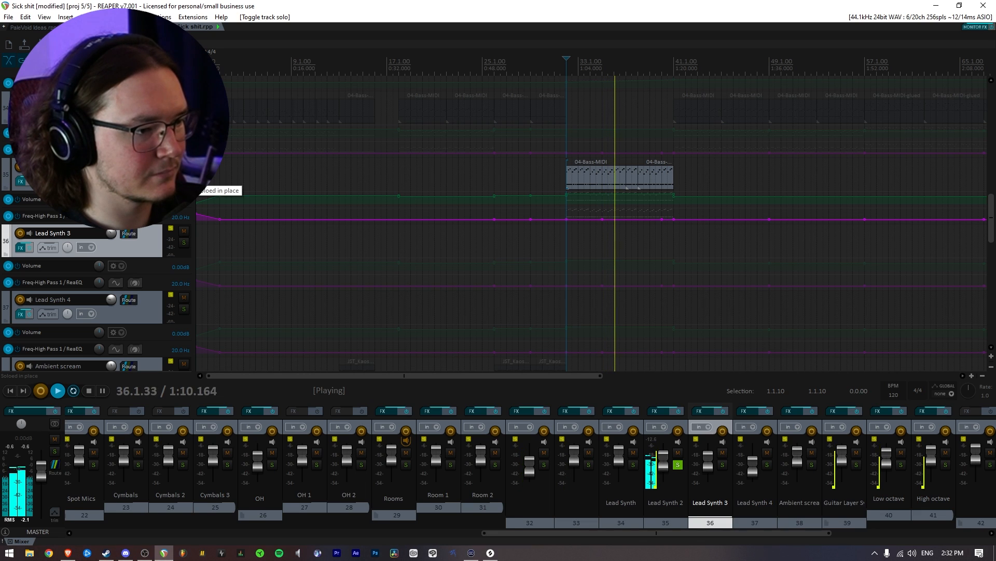
key("space")
left_click(184, 176)
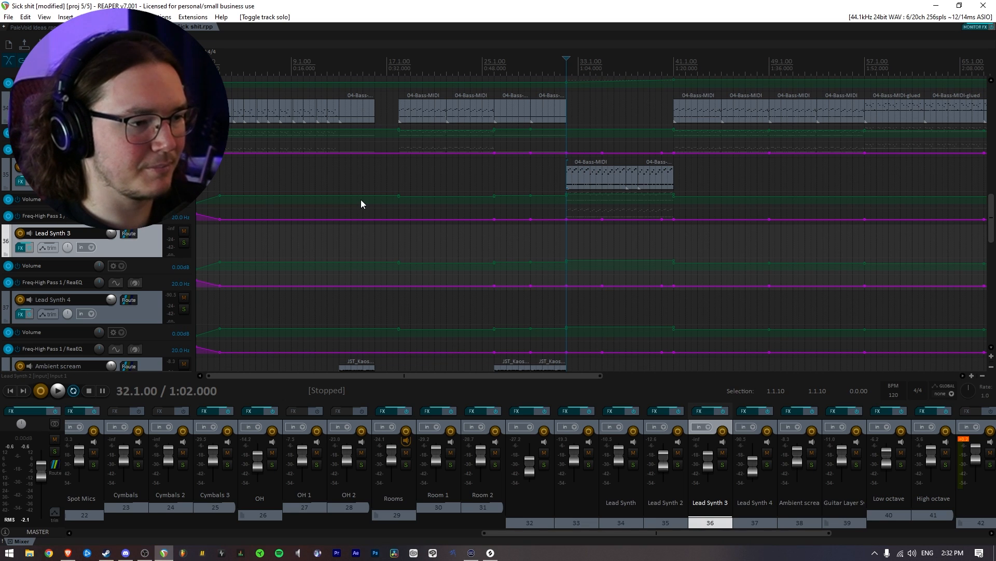
Step: Inspect the ReaEQ high-pass band in Lead Synth 2's FX chain, then close the chain
key("f")
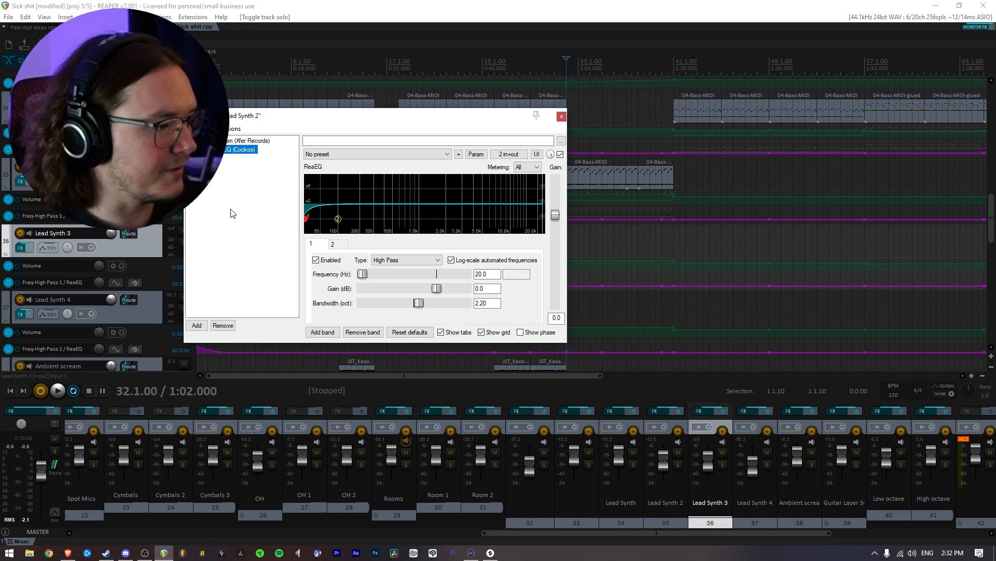
left_click(562, 116)
scroll(613, 225, "down", 3)
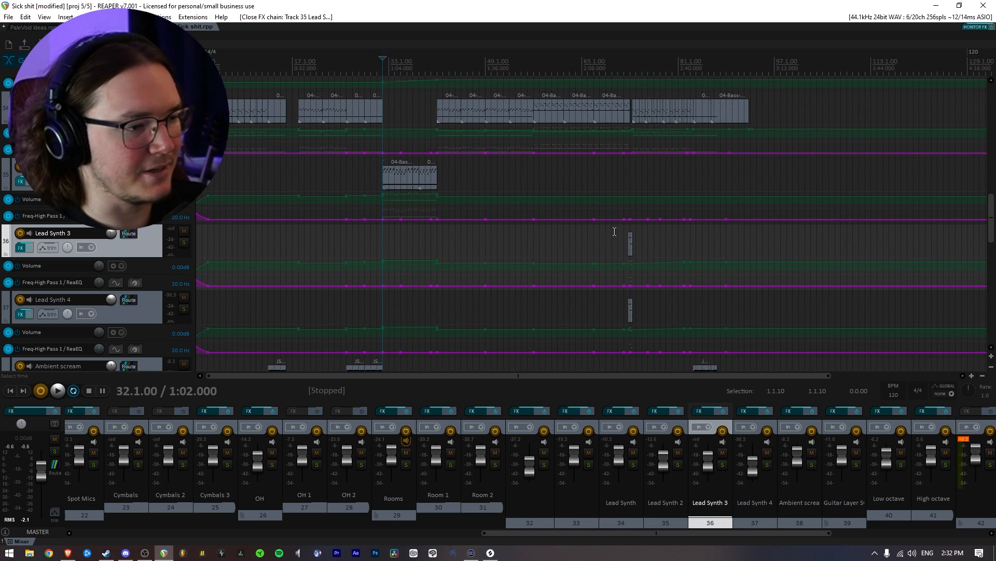
Step: Play the full mix from bar 31 through Lead Synth 2's part to about bar 45, then stop
scroll(615, 228, "up", 6)
scroll(169, 223, "up", 2)
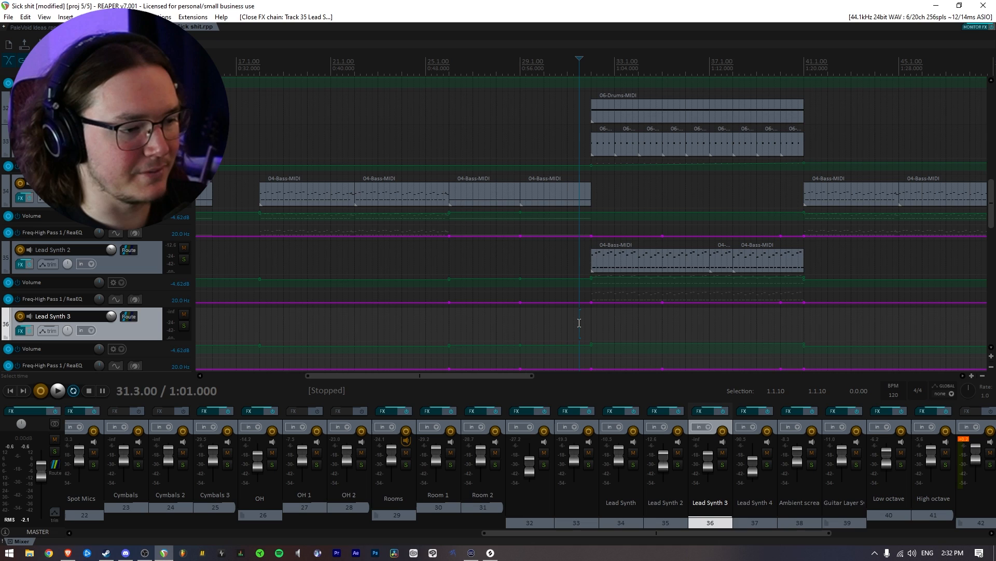
key("space")
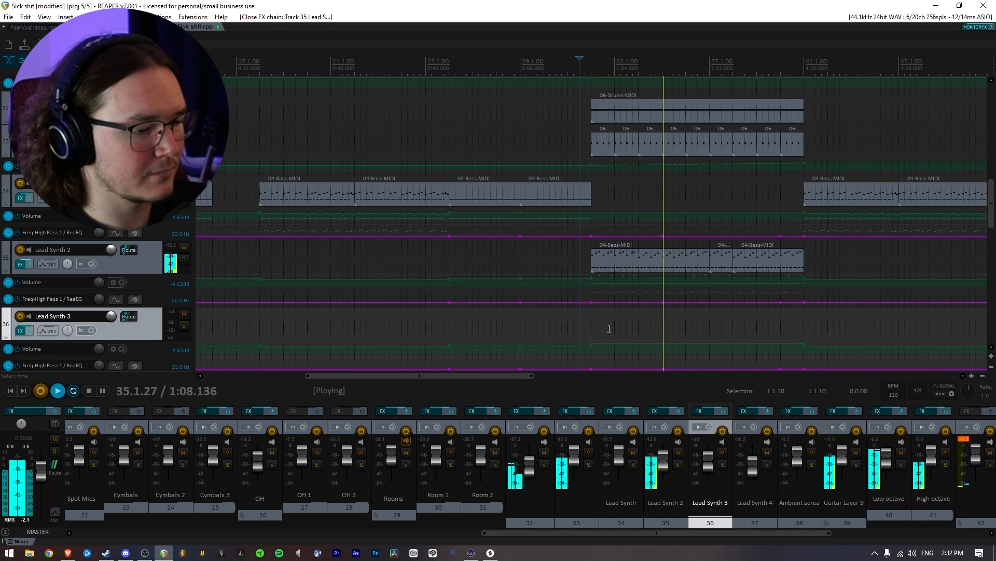
scroll(609, 328, "down", 2)
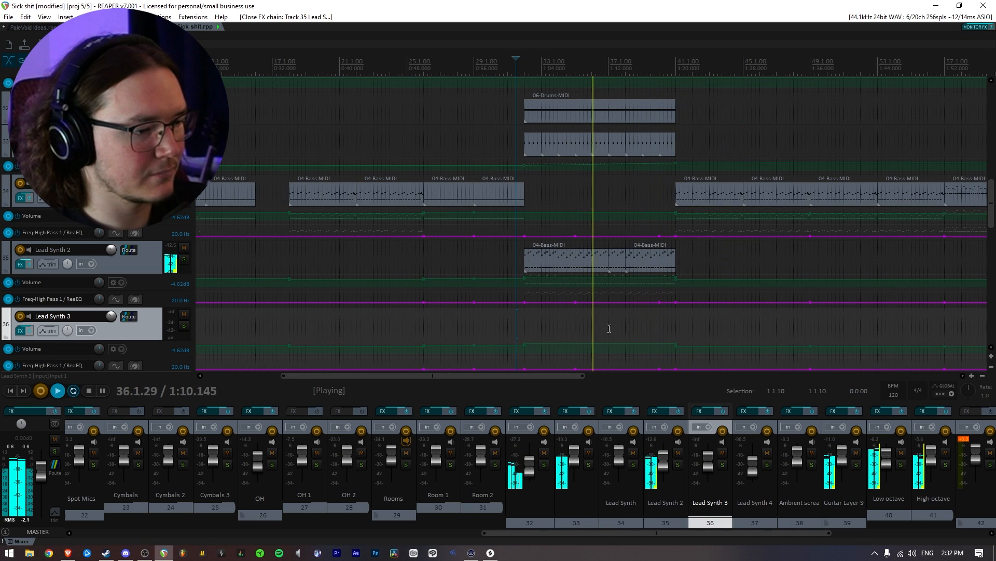
left_click_drag(552, 375, 597, 382)
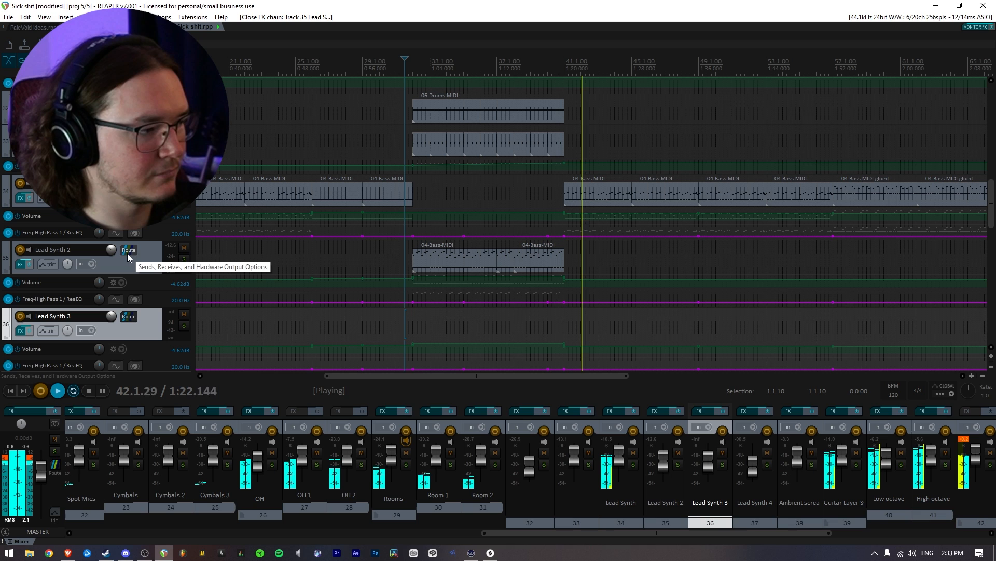
scroll(135, 253, "down", 1)
scroll(135, 253, "down", 3)
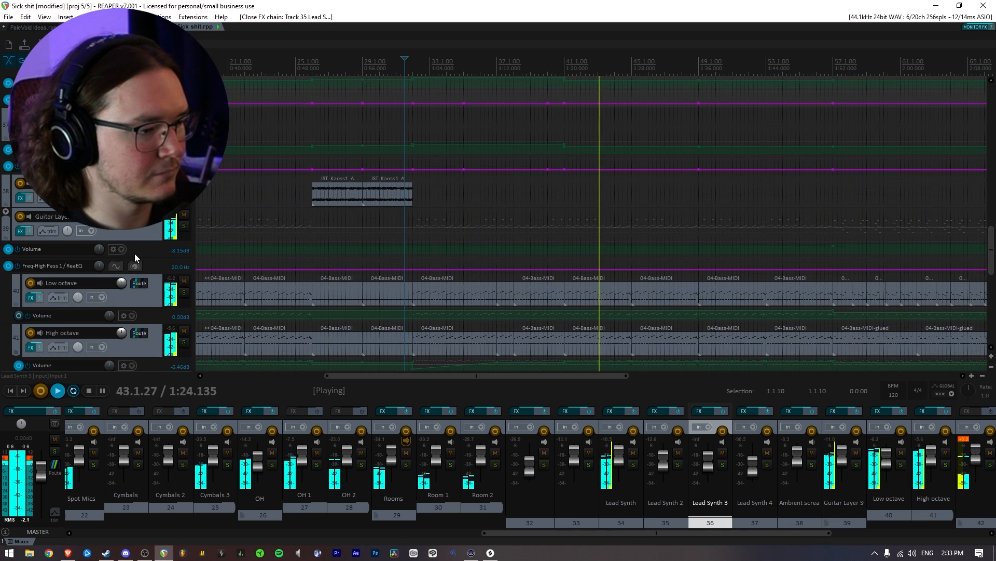
scroll(135, 253, "up", 2)
scroll(135, 253, "up", 15)
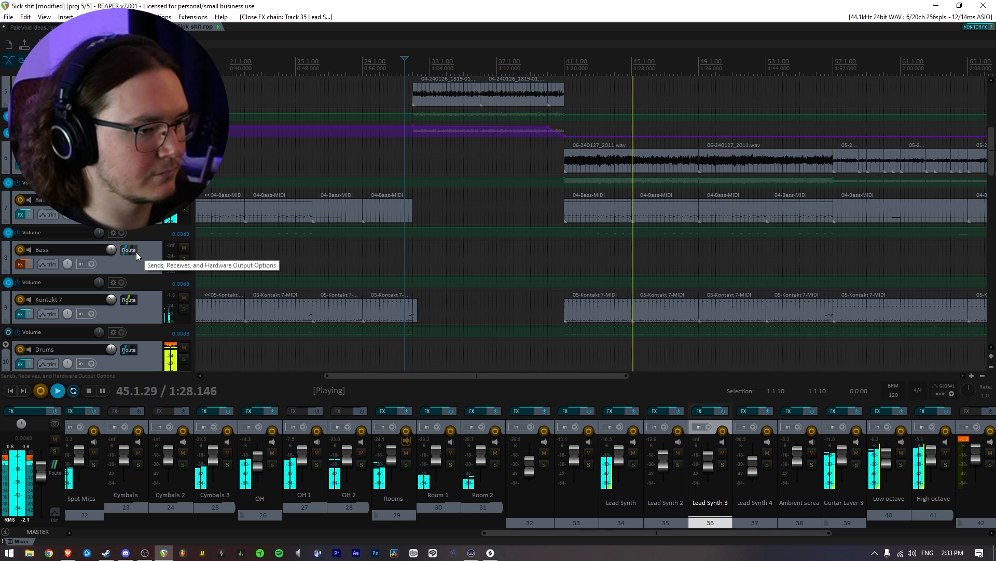
scroll(136, 251, "up", 1)
key("space")
Step: Select the Lead Synth 3 and 4 items, mute both tracks, and play the mix from 72.4 without them
scroll(136, 251, "up", 2)
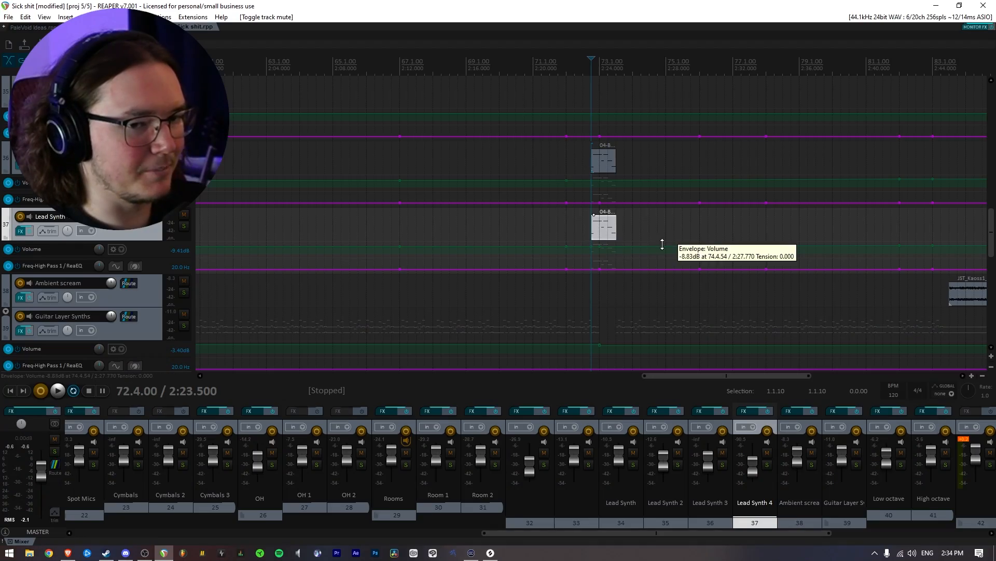
left_click(667, 243)
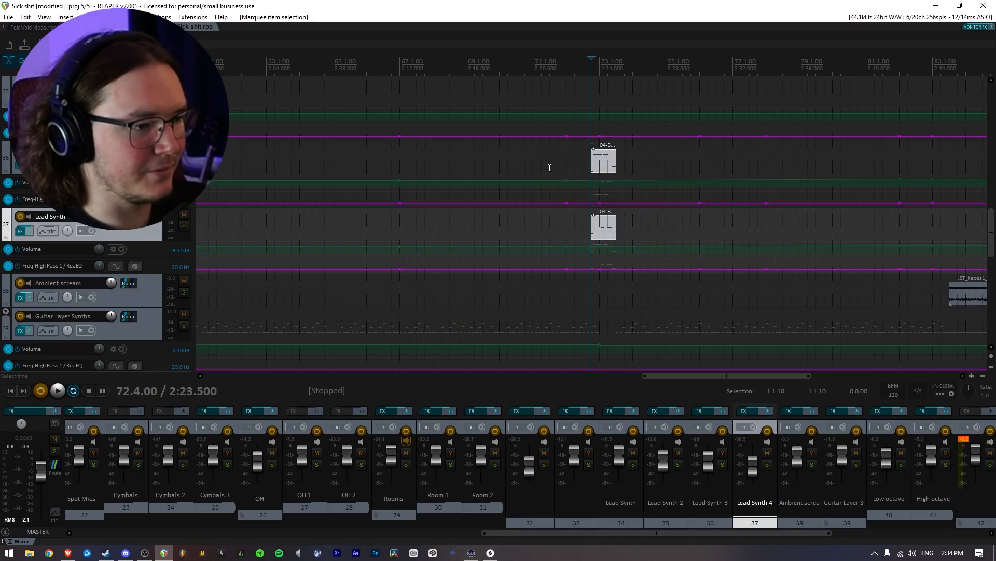
left_click(184, 214)
left_click(184, 148)
scroll(150, 227, "up", 15)
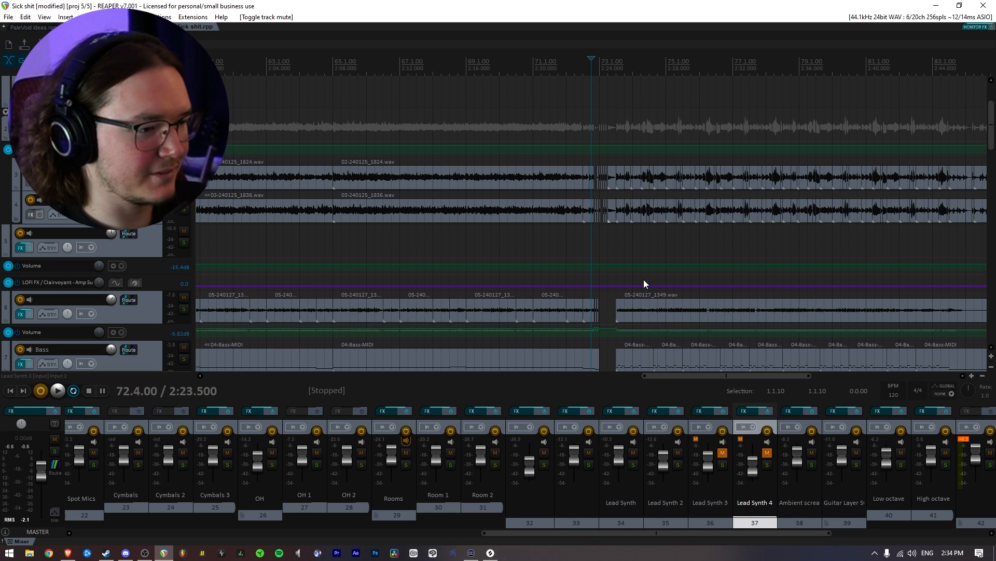
key("space")
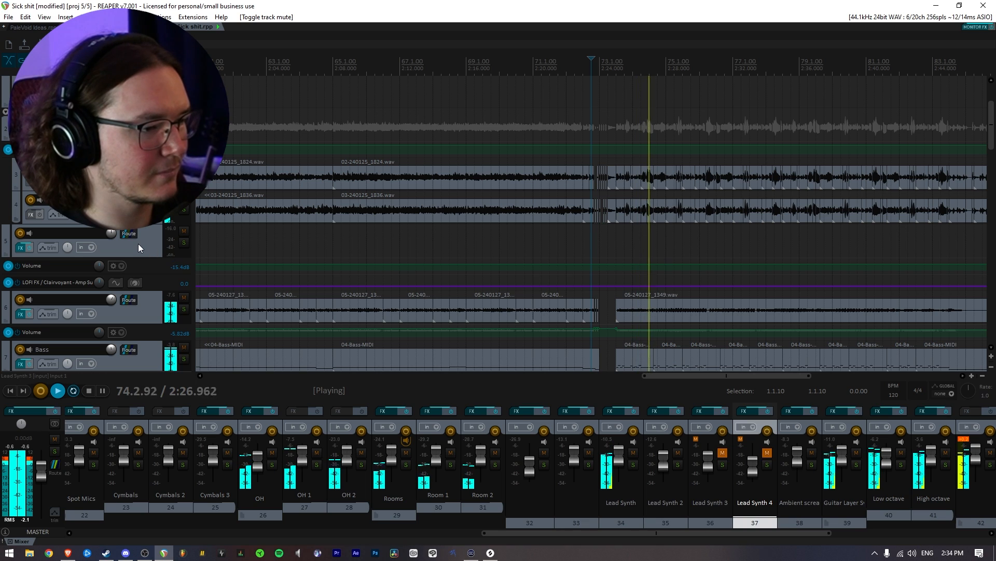
key("space")
Step: Unmute Lead Synth 3 and Lead Synth 4, solo Lead Synth 3, and audition its part from 72.4
scroll(138, 244, "down", 15)
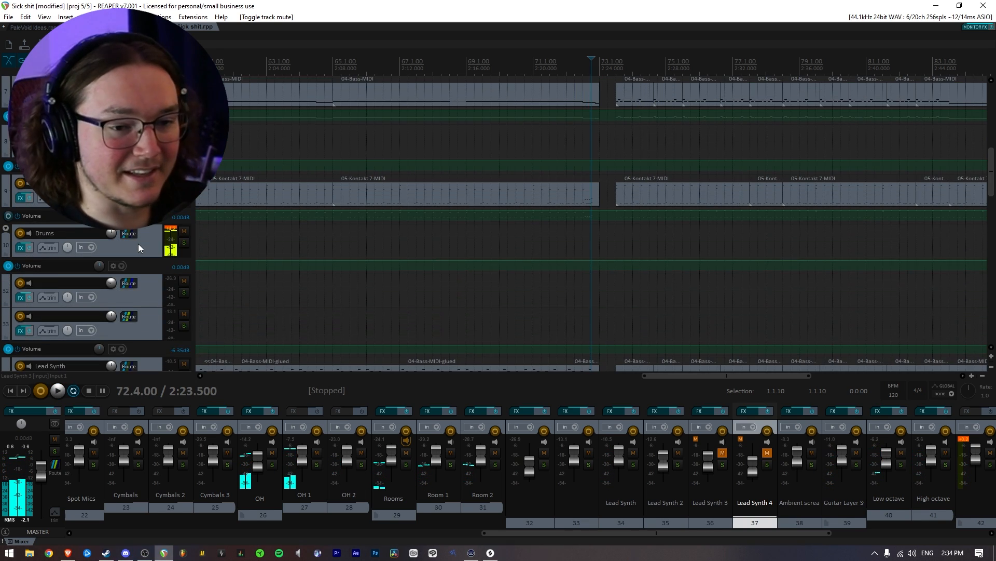
scroll(142, 245, "down", 5)
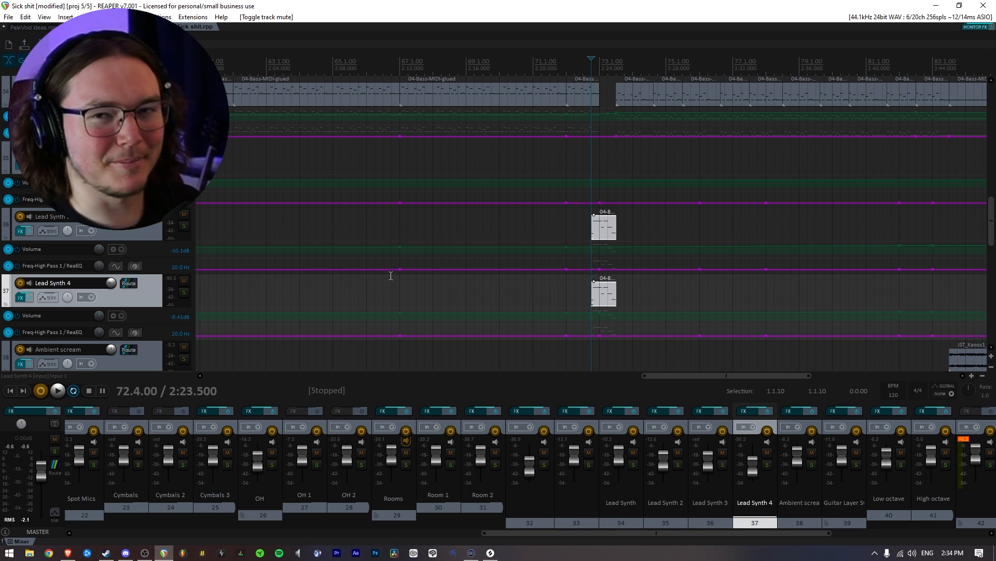
left_click(183, 226)
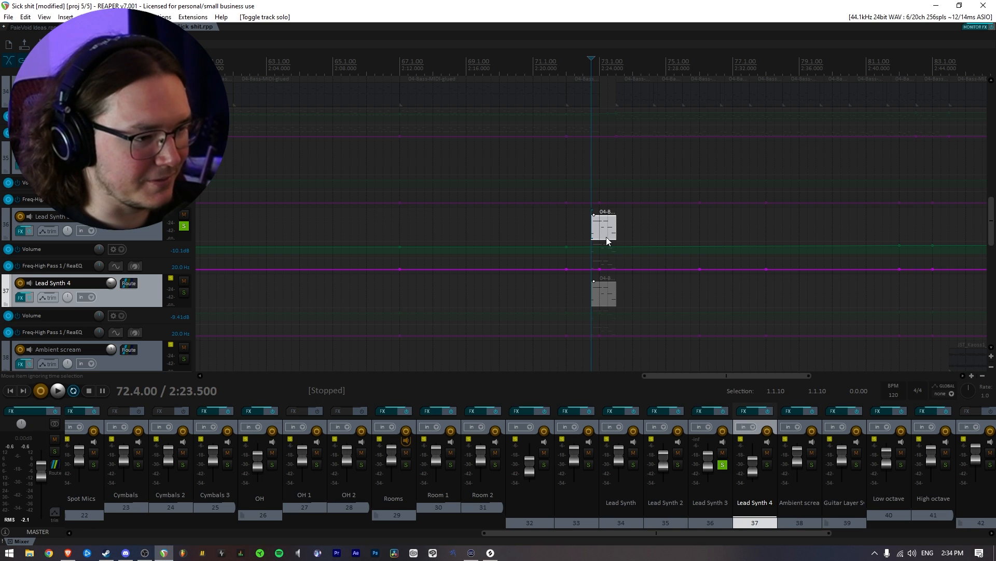
key("space")
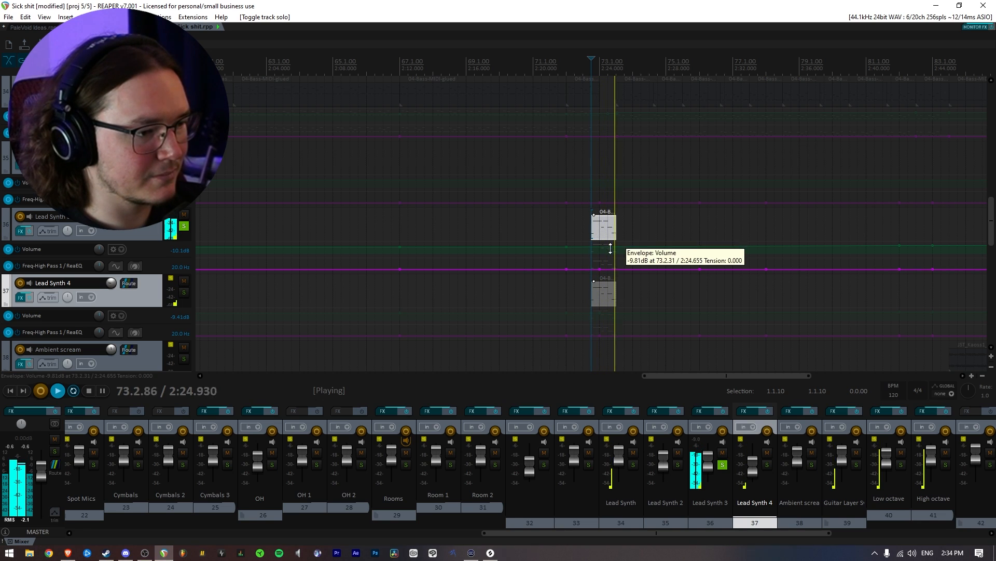
Step: Audition Lead Synth 4 soloed alone, then solo Lead Synth 3 with it and play both layers together
left_click(184, 227)
left_click(183, 293)
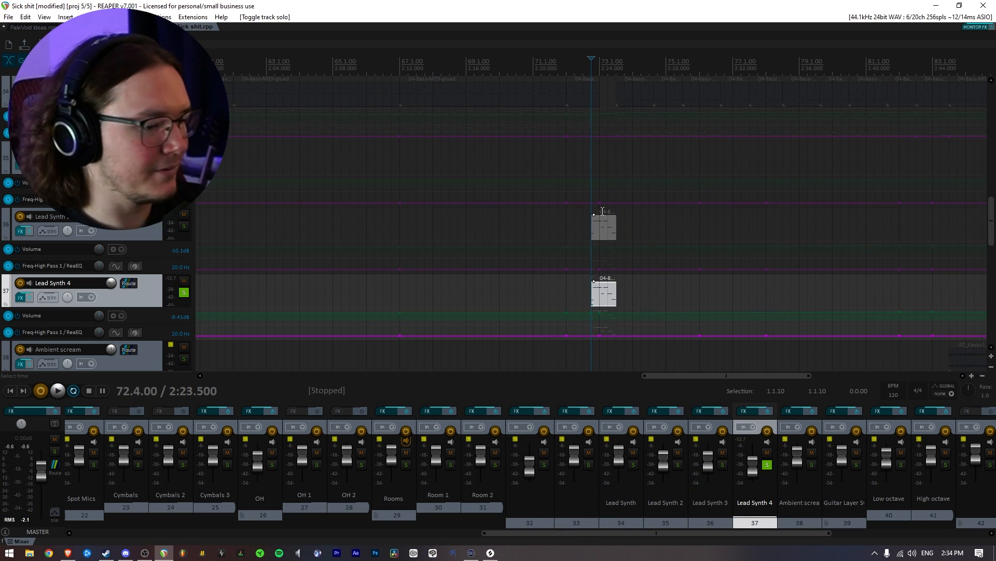
key("space")
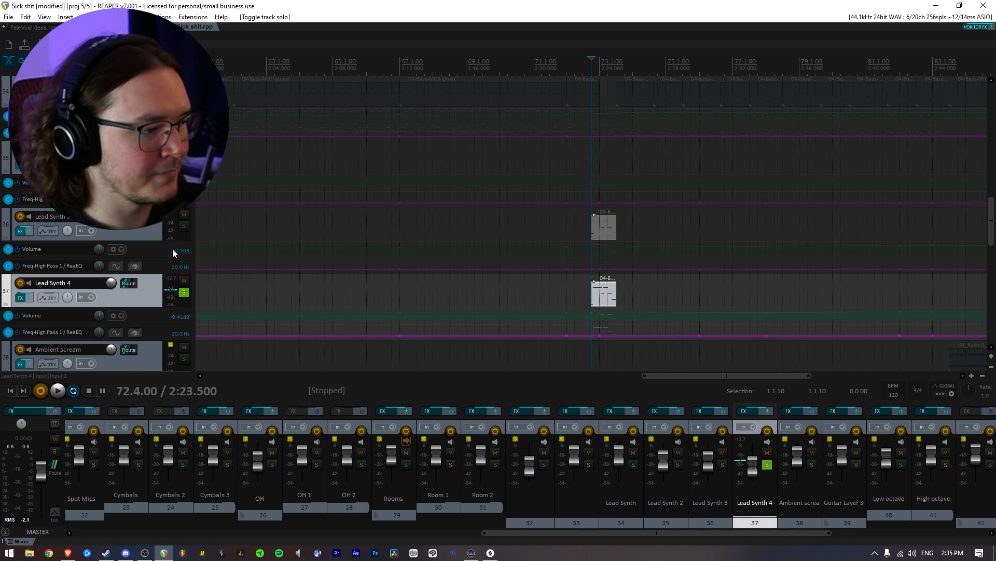
left_click(184, 226)
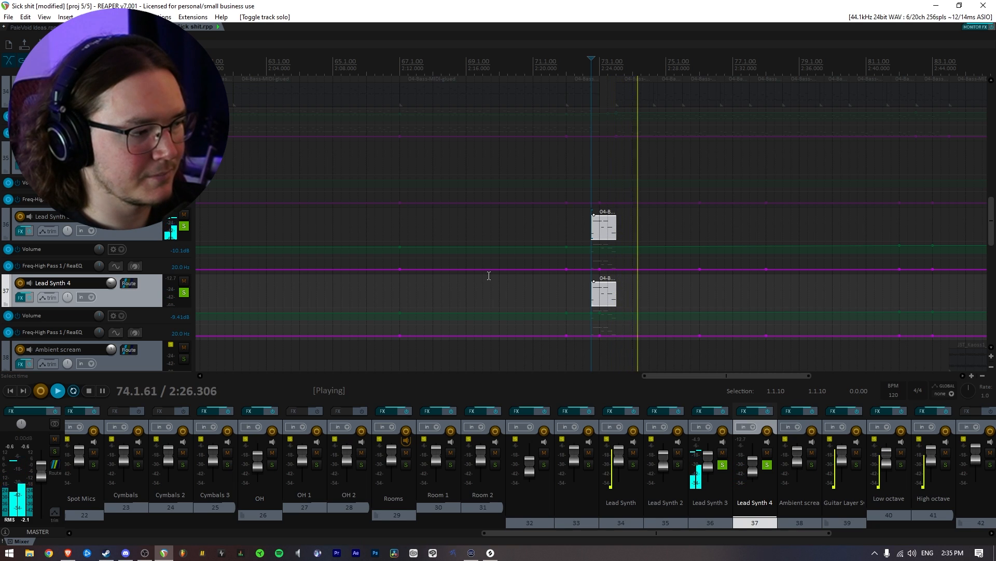
key("space")
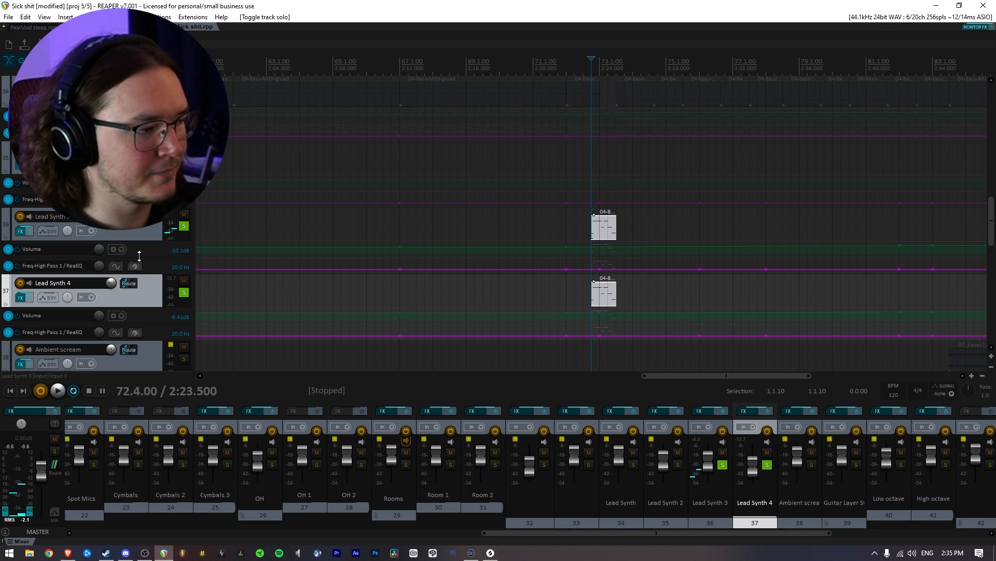
Step: Inspect ReaEQ and the Virtual Mix Rack's FG-Stress compressor in Lead Synth 3's FX chain, playing the part to observe gain reduction
left_click(21, 232)
left_click_drag(474, 397, 509, 65)
left_click(299, 96)
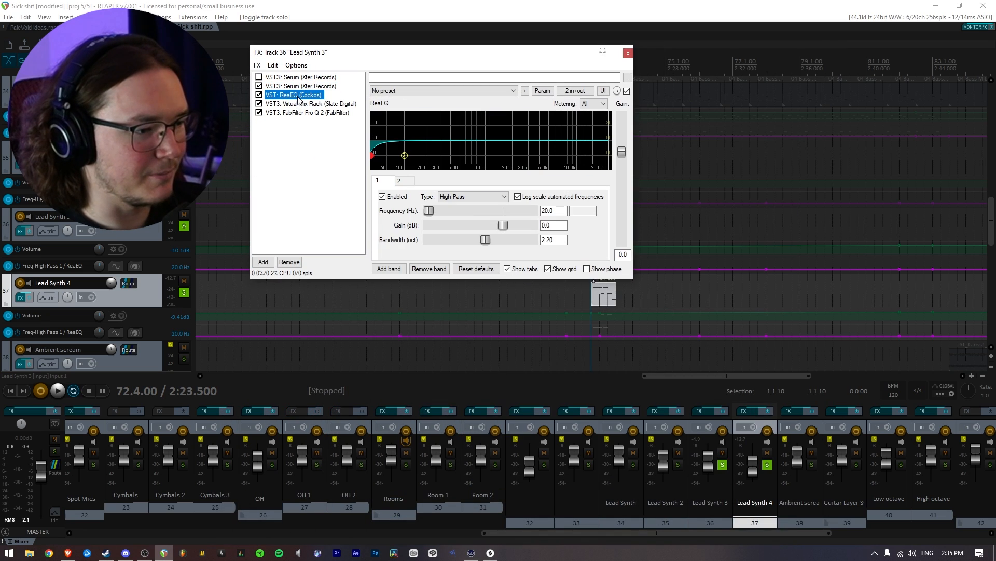
left_click(301, 104)
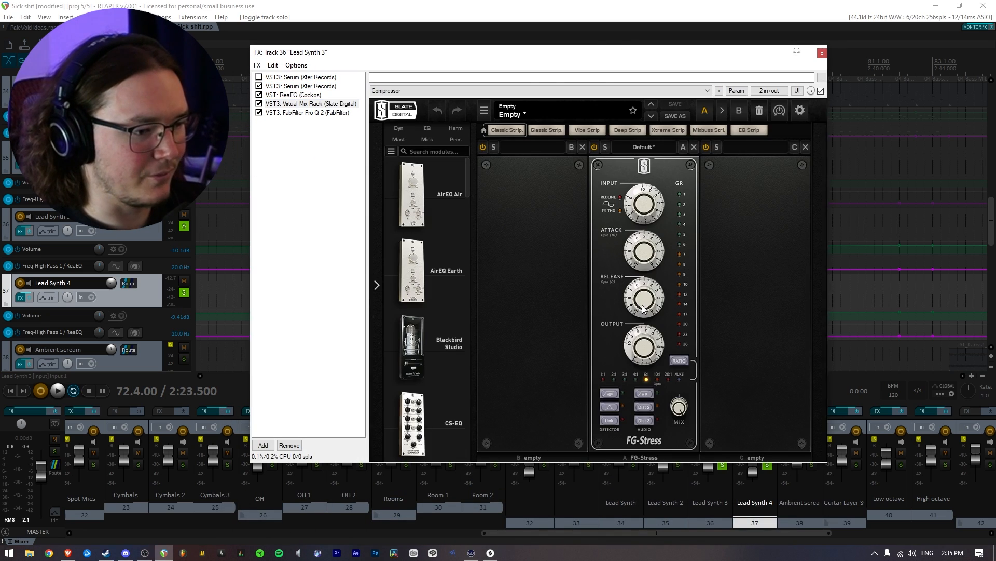
key("space")
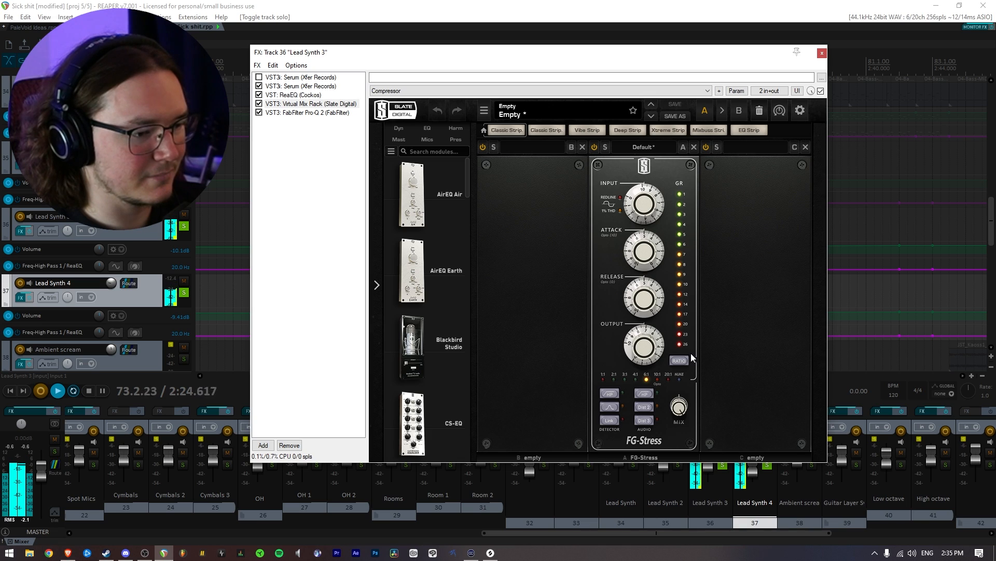
key("space")
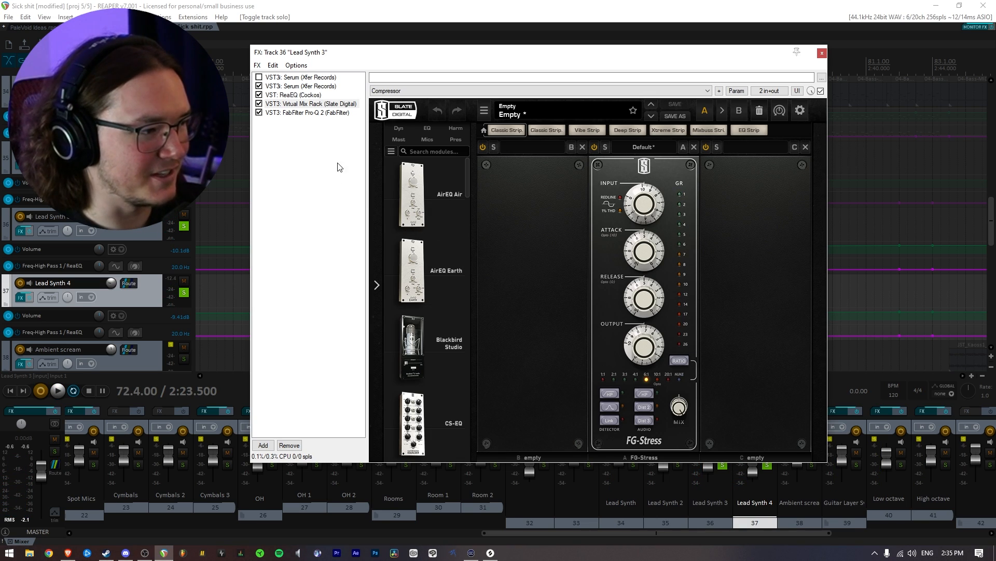
Step: Unsolo Lead Synth 4 and audition Lead Synth 3 with its FabFilter Pro-Q 2 high boost bypassed, then re-enabled
left_click(314, 113)
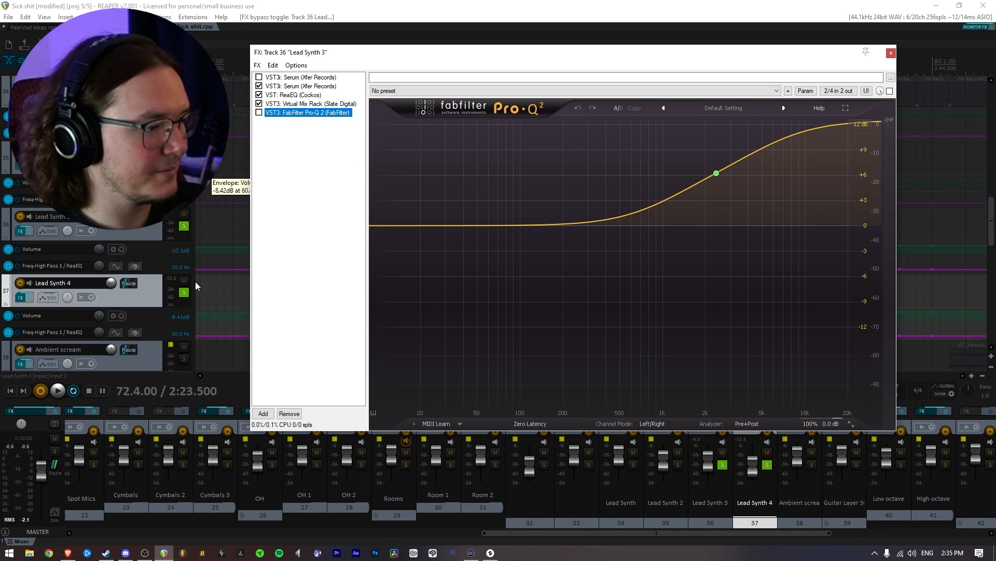
left_click(183, 292)
key("space")
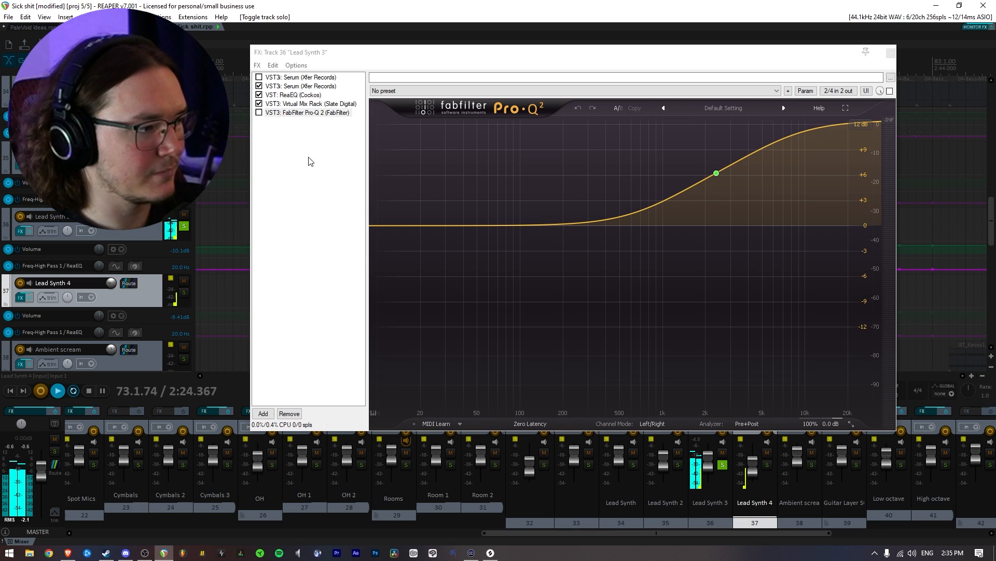
left_click(259, 113)
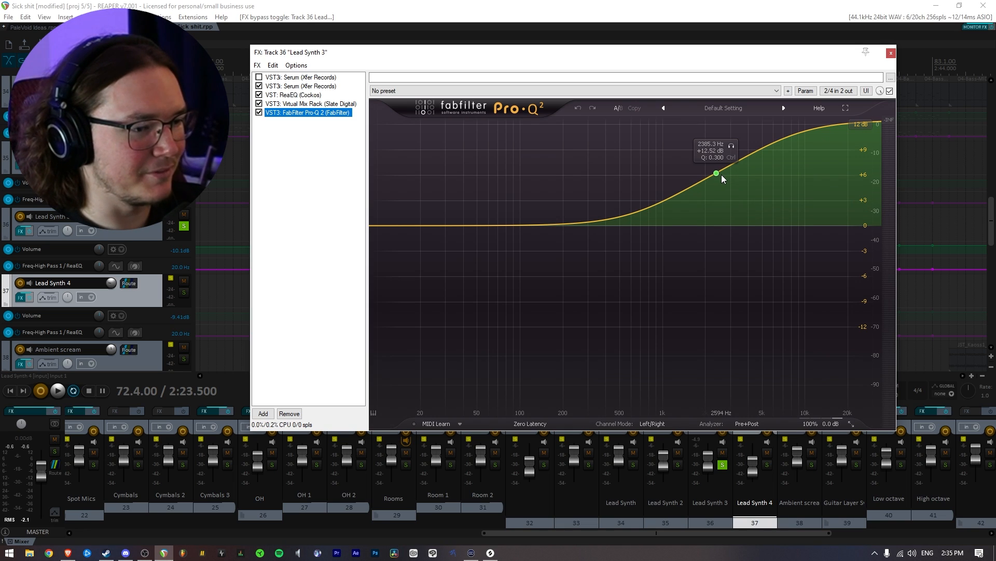
key("space")
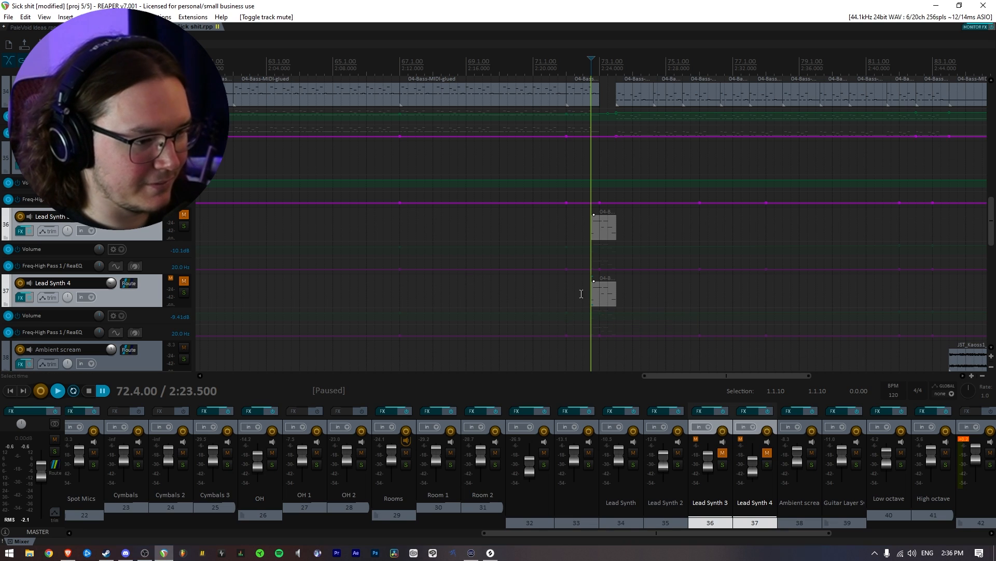
Step: With Lead Synth 3 and Lead Synth 4 muted, play the mix from 72.2 through the transition, then stop
left_click(574, 285)
left_click(574, 285)
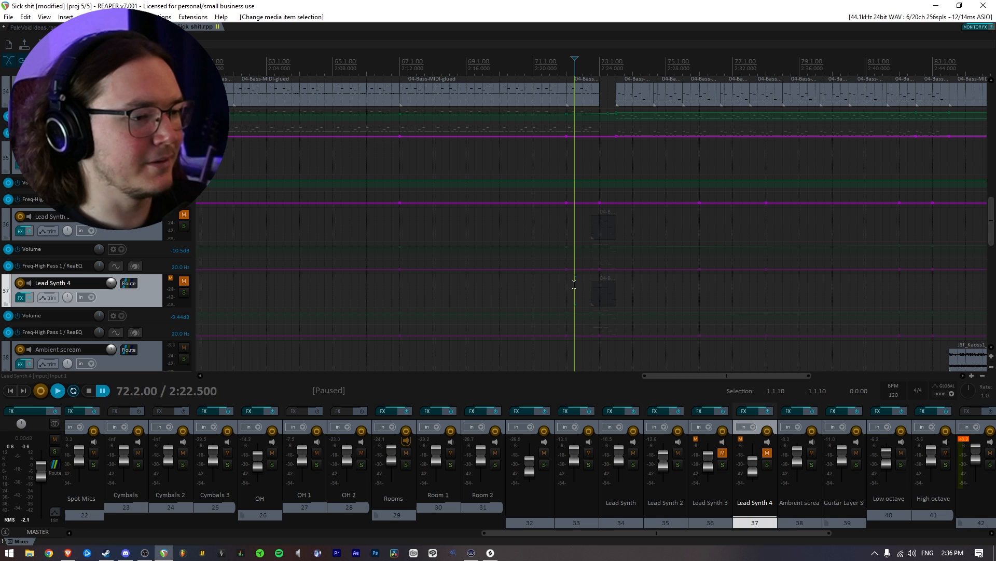
key("space")
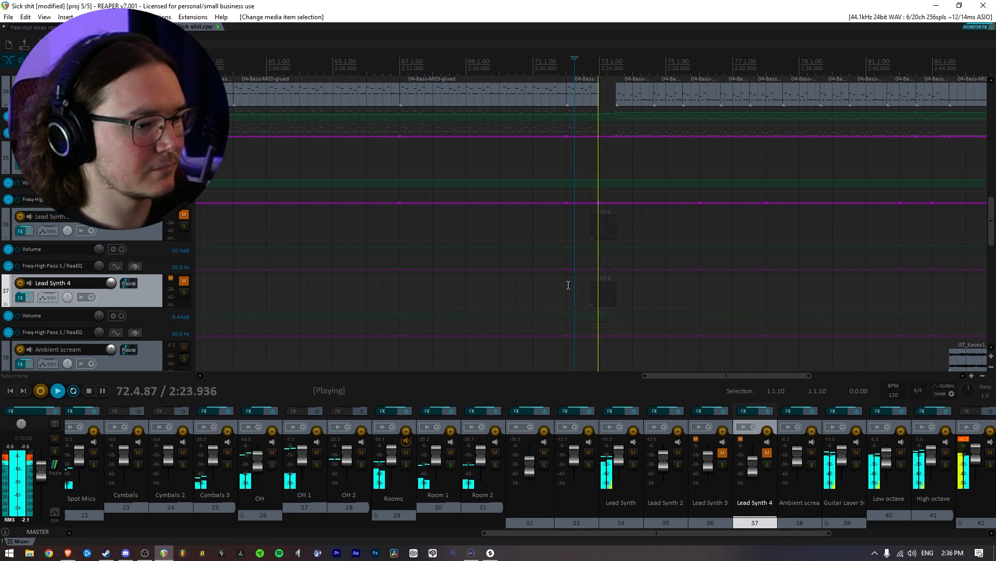
key("space")
Step: Unmute Lead Synth 3 and Lead Synth 4 and play the mix from 72.2 with both layers
left_click(186, 218)
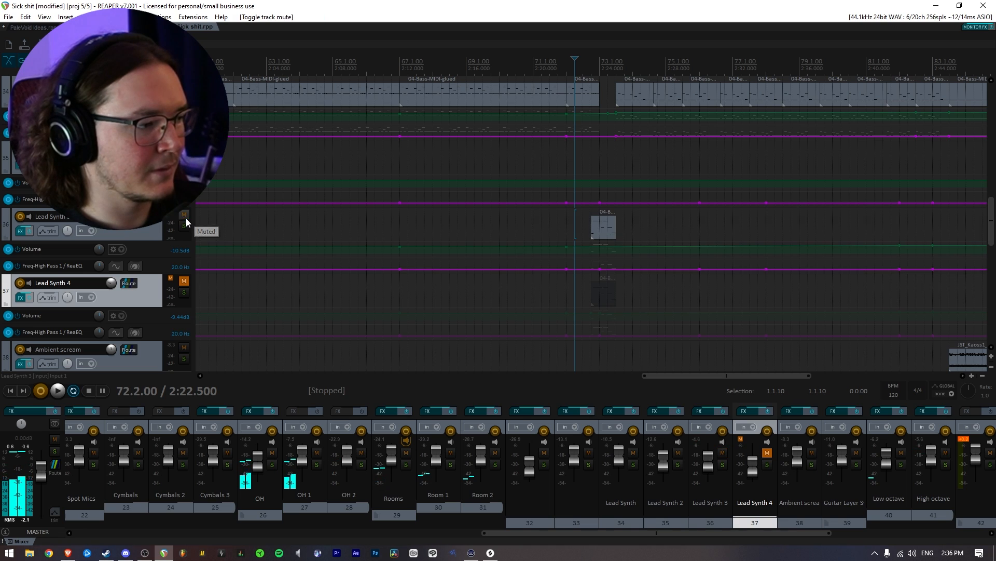
left_click(188, 279)
key("space")
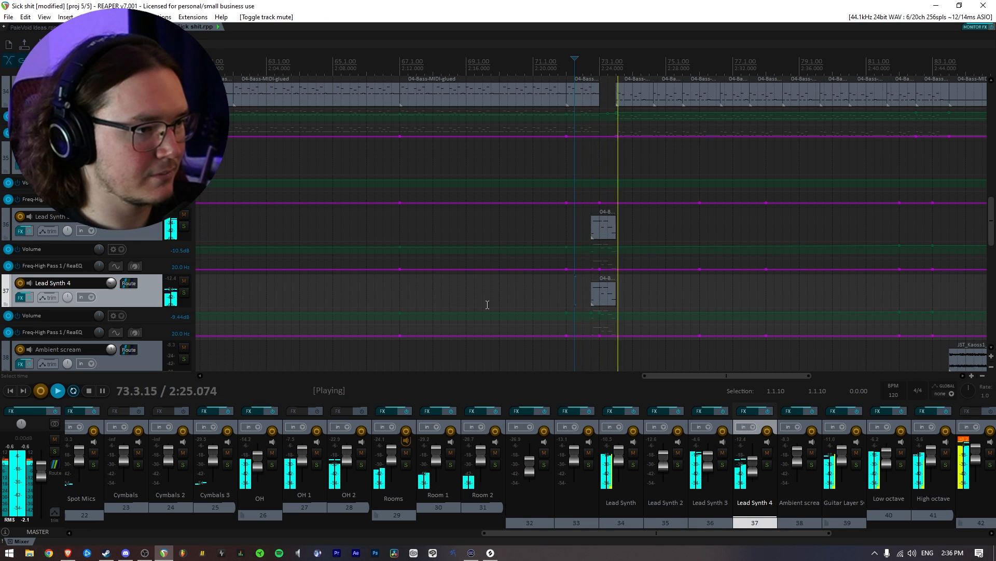
scroll(619, 319, "down", 3)
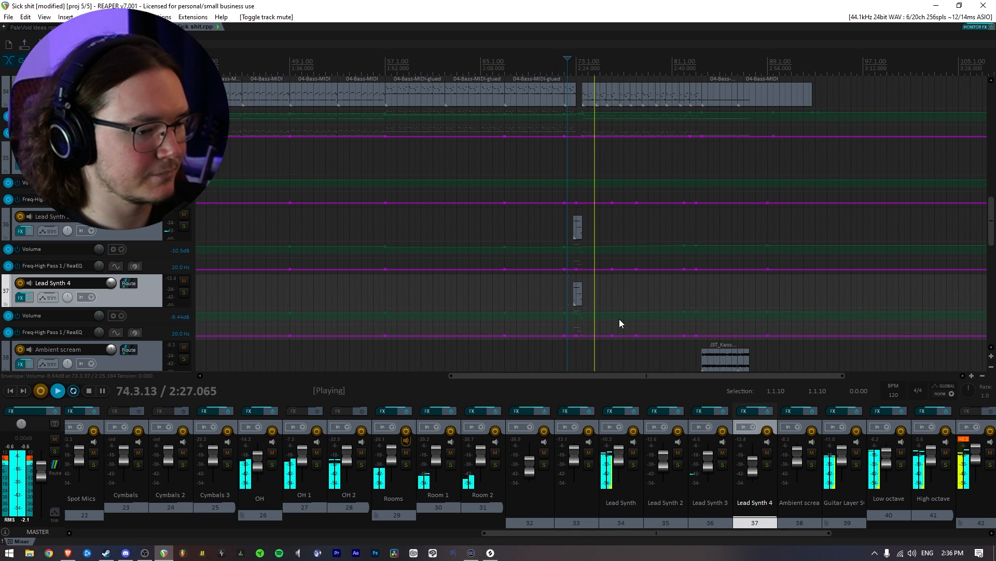
scroll(176, 259, "up", 15)
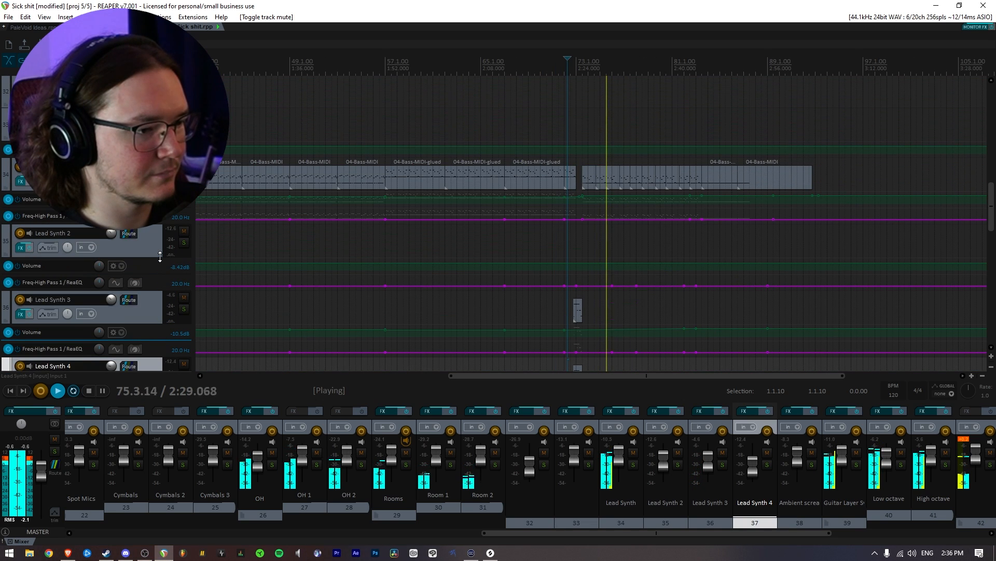
scroll(160, 257, "up", 5)
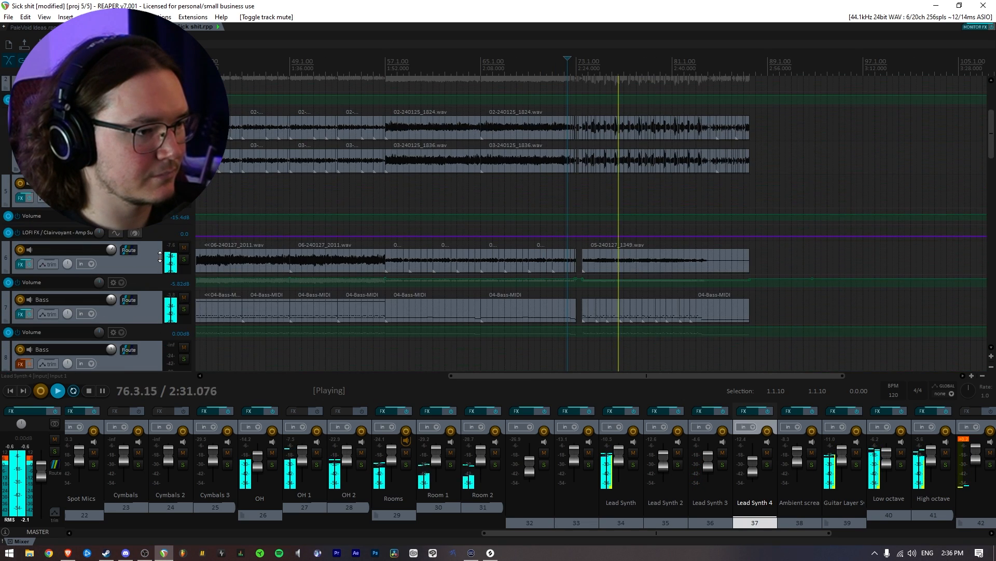